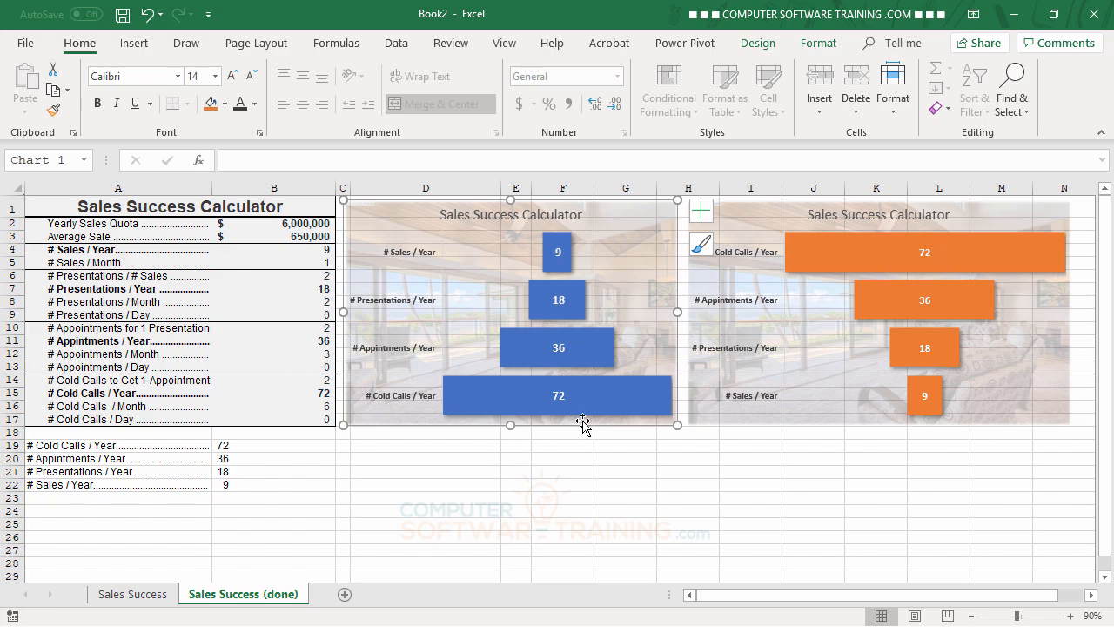
Step: Examine the finished funnel charts on the Sales Success (done) sheet and compare them with the chartless Sales Success sheet
mouse_move(559, 409)
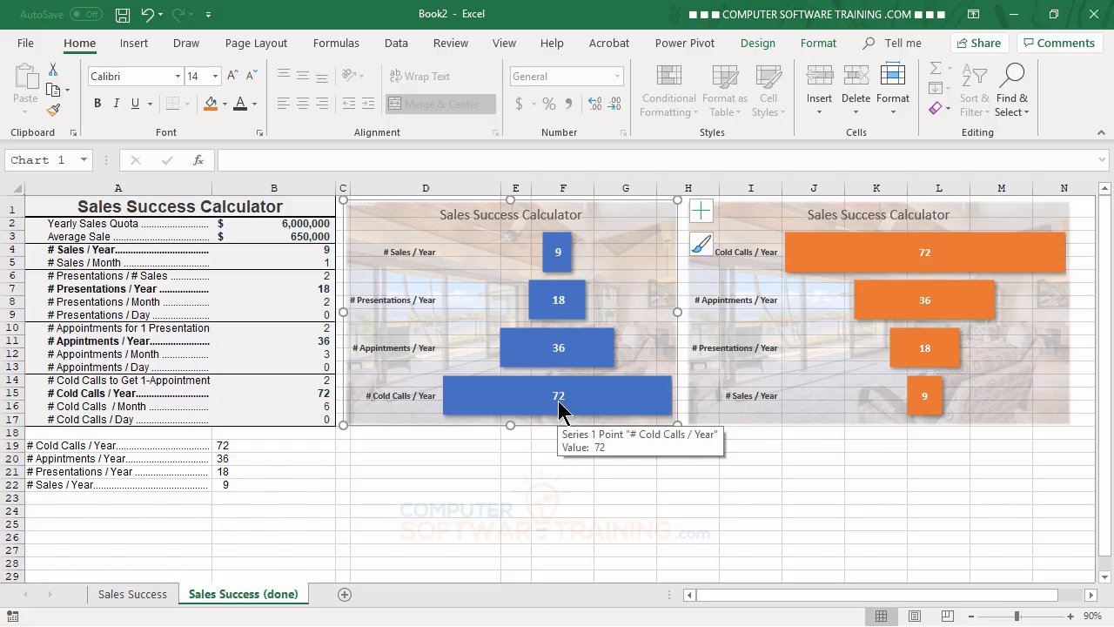
mouse_move(561, 356)
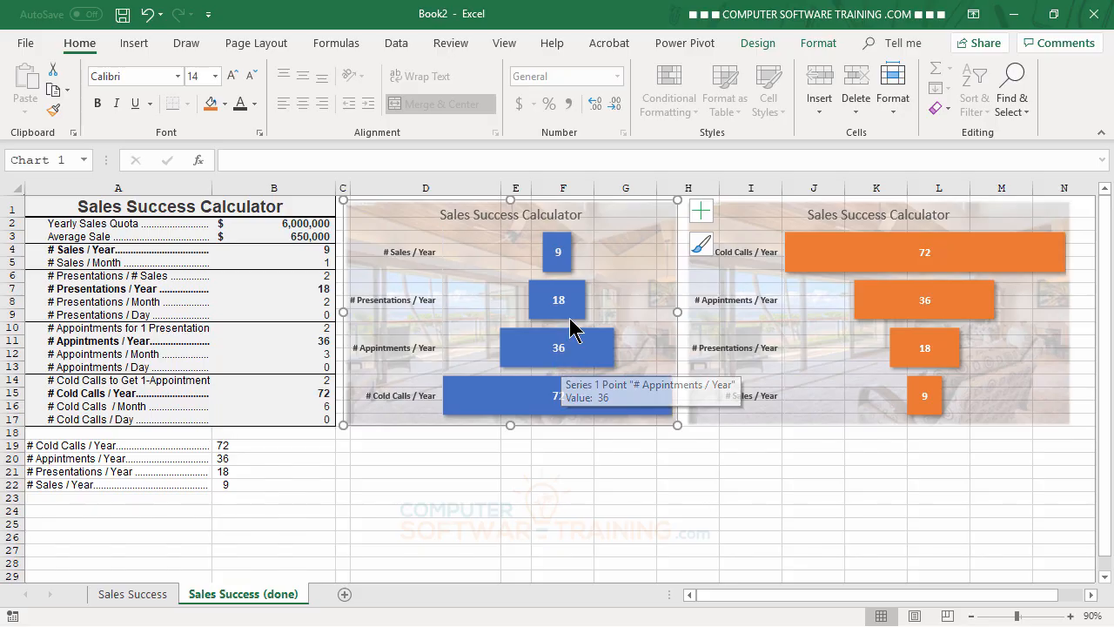
mouse_move(566, 299)
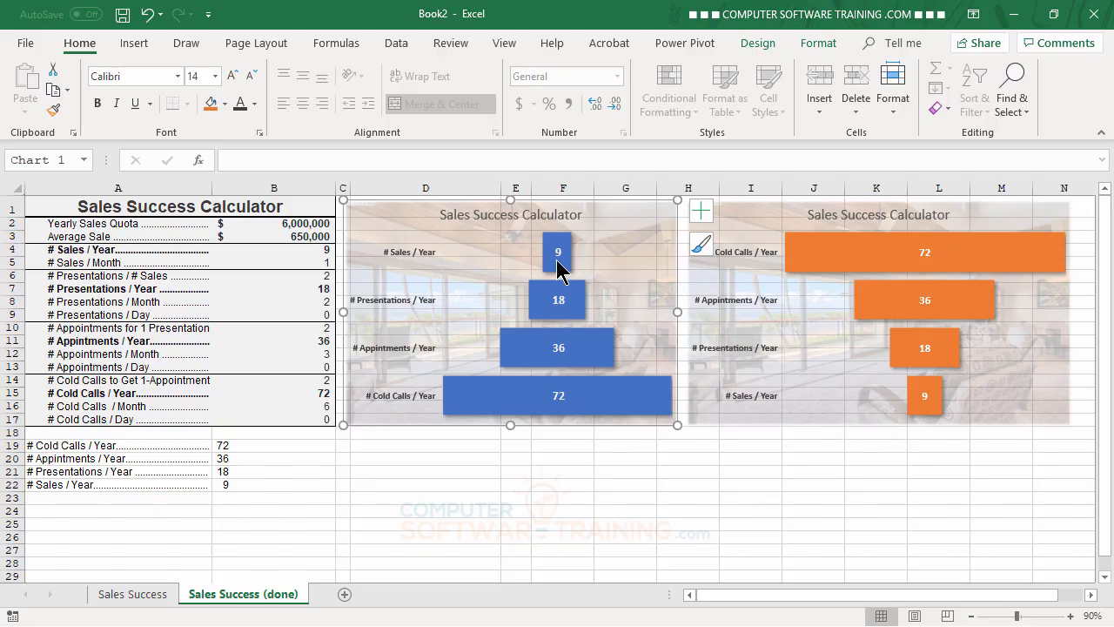
mouse_move(558, 269)
left_click(586, 473)
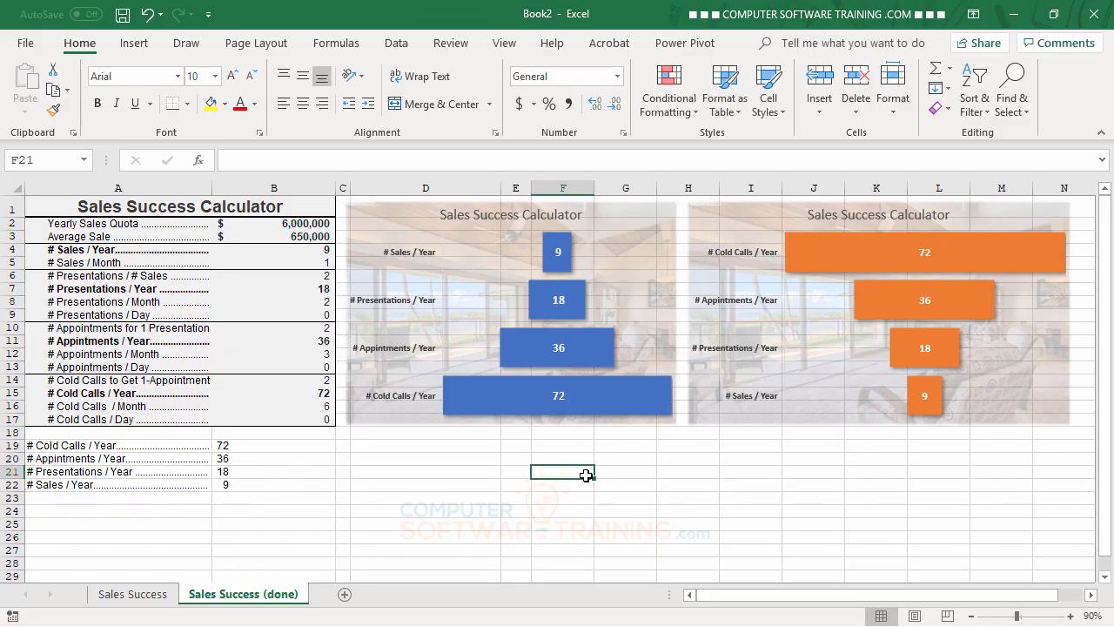
left_click(133, 599)
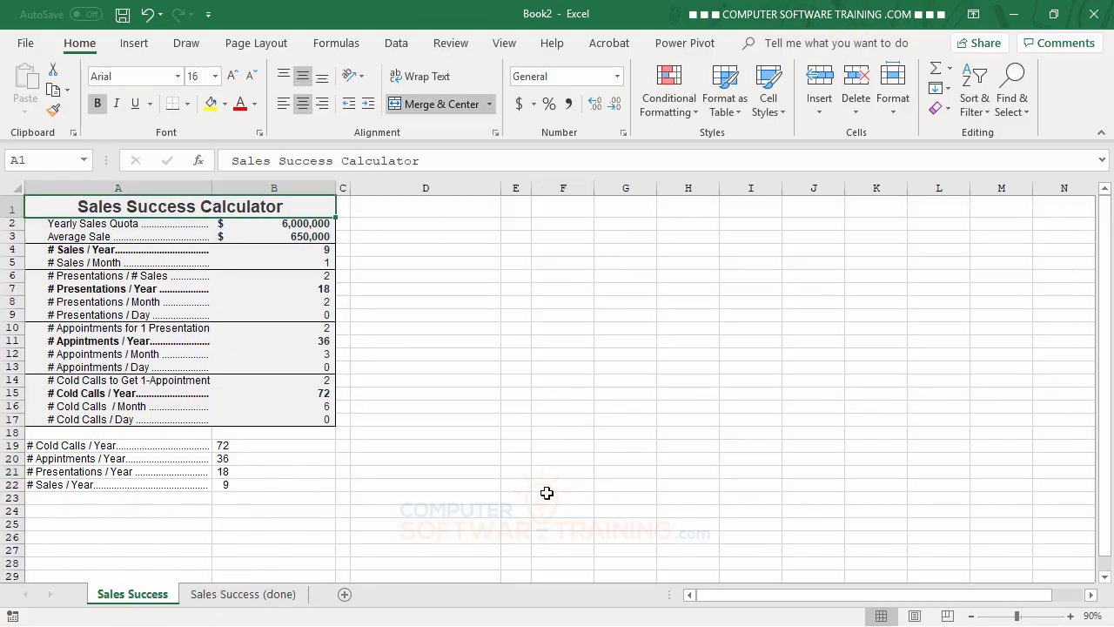
left_click(467, 442)
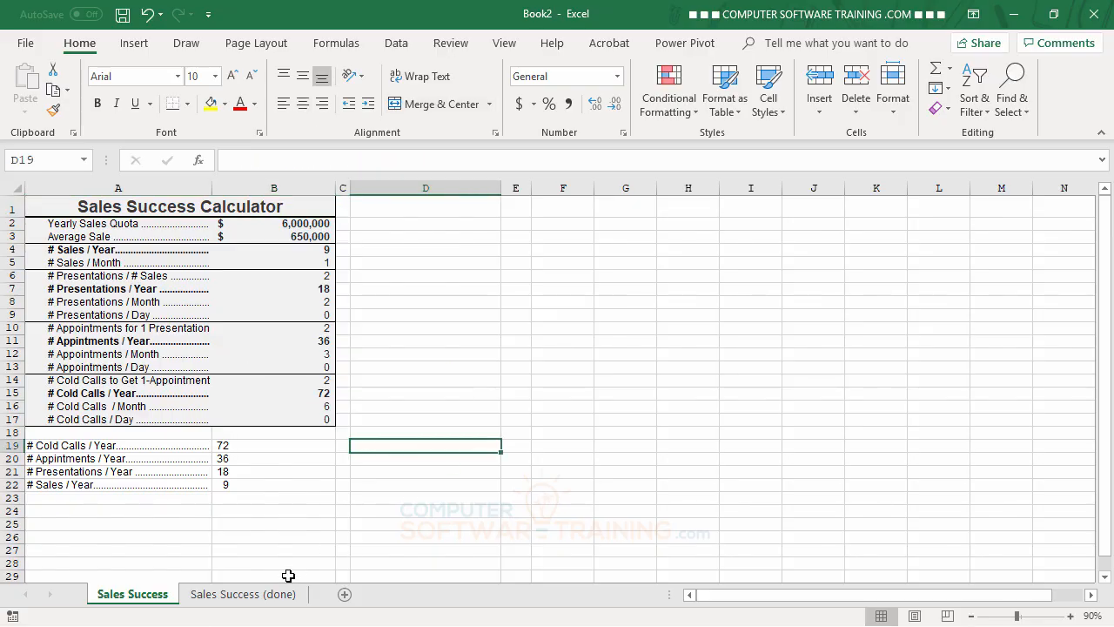
left_click(228, 595)
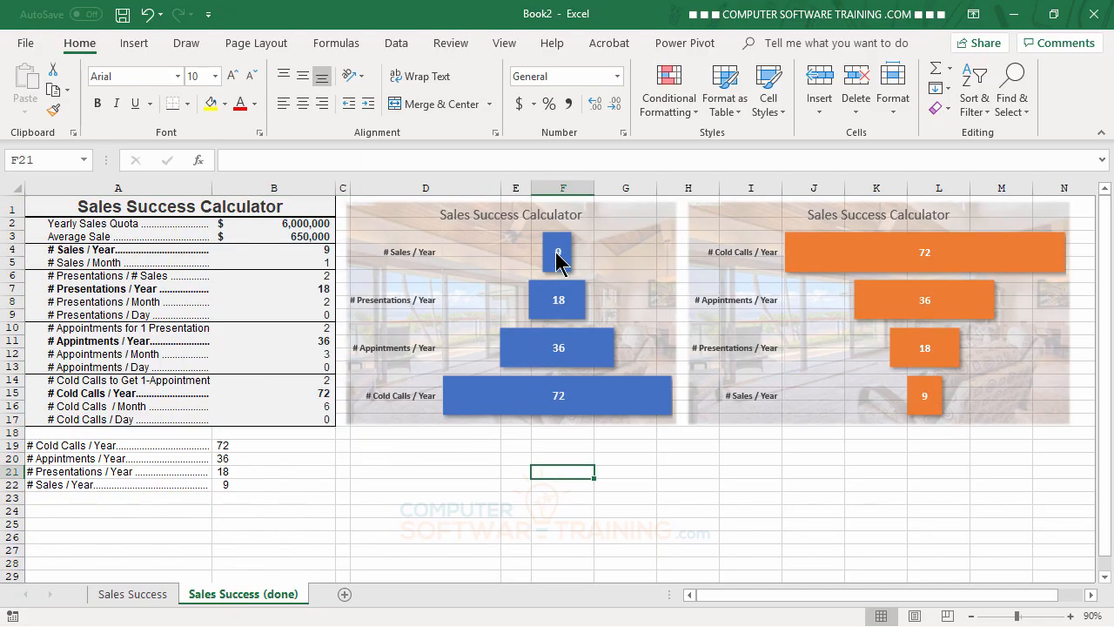
Step: On the Sales Success sheet, insert a Funnel chart from the yearly figures in A4:B4, A7:B7, A11:B11 and A15:B15
left_click(132, 595)
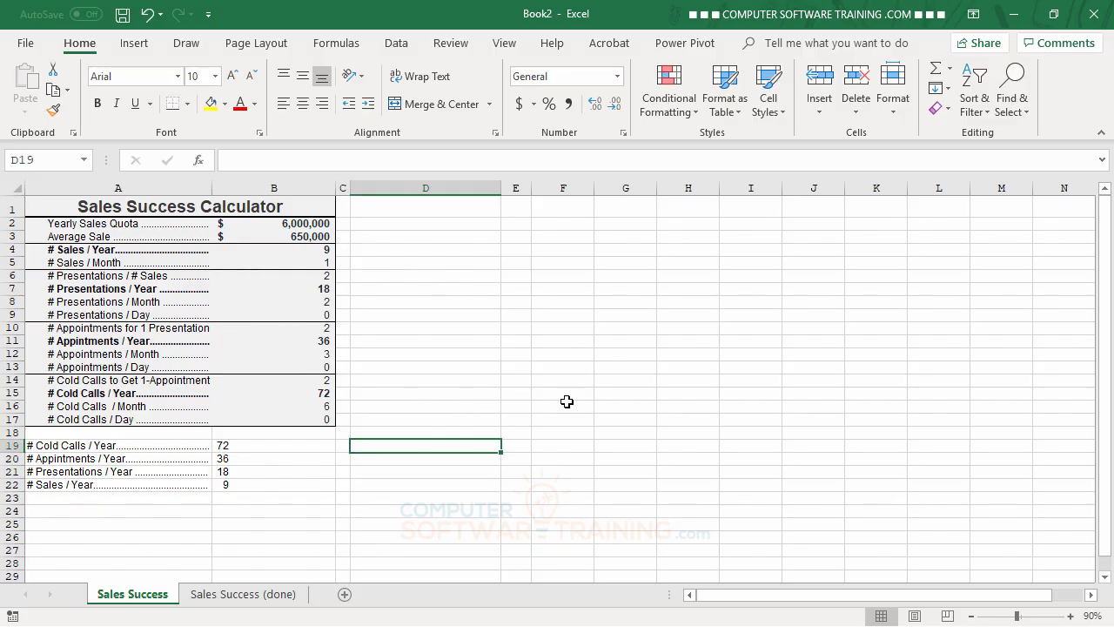
left_click(78, 249)
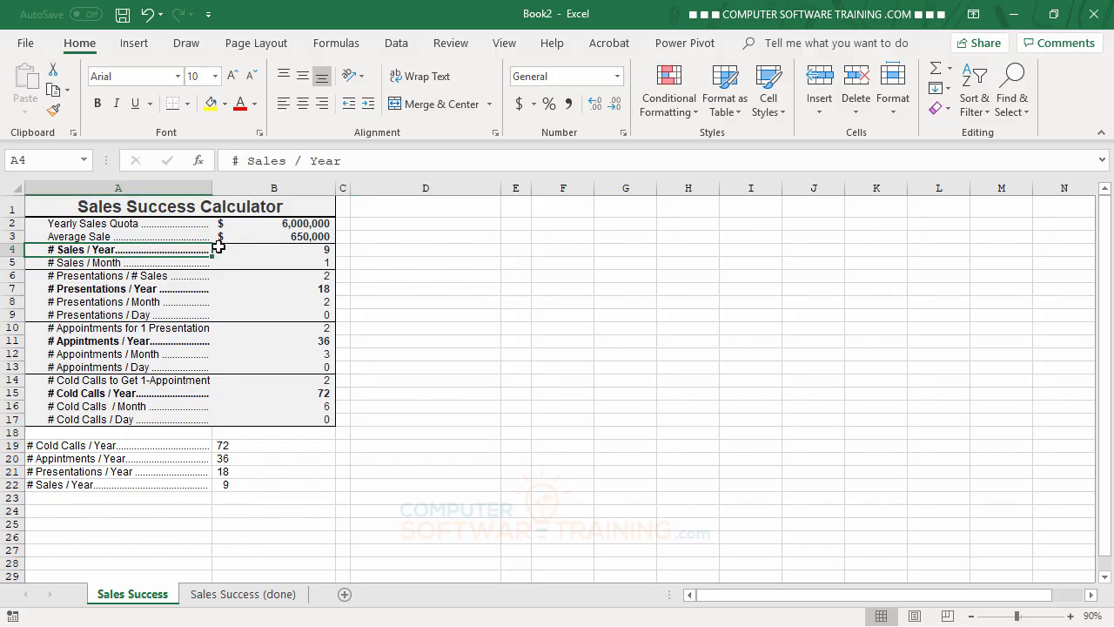
left_click_drag(218, 248, 276, 246)
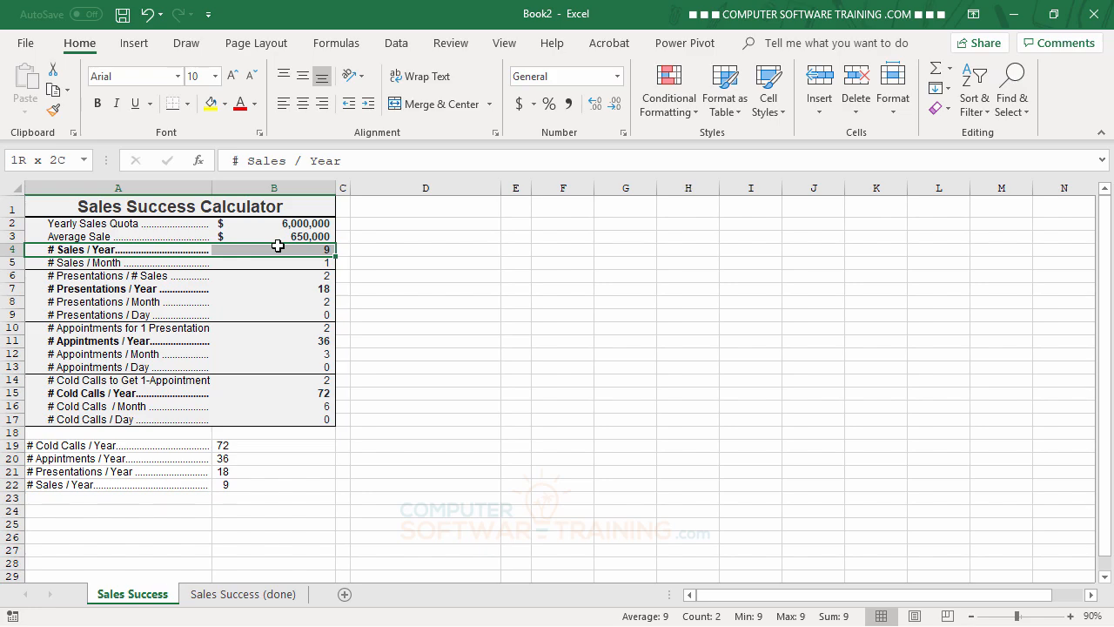
left_click_drag(278, 246, 277, 248)
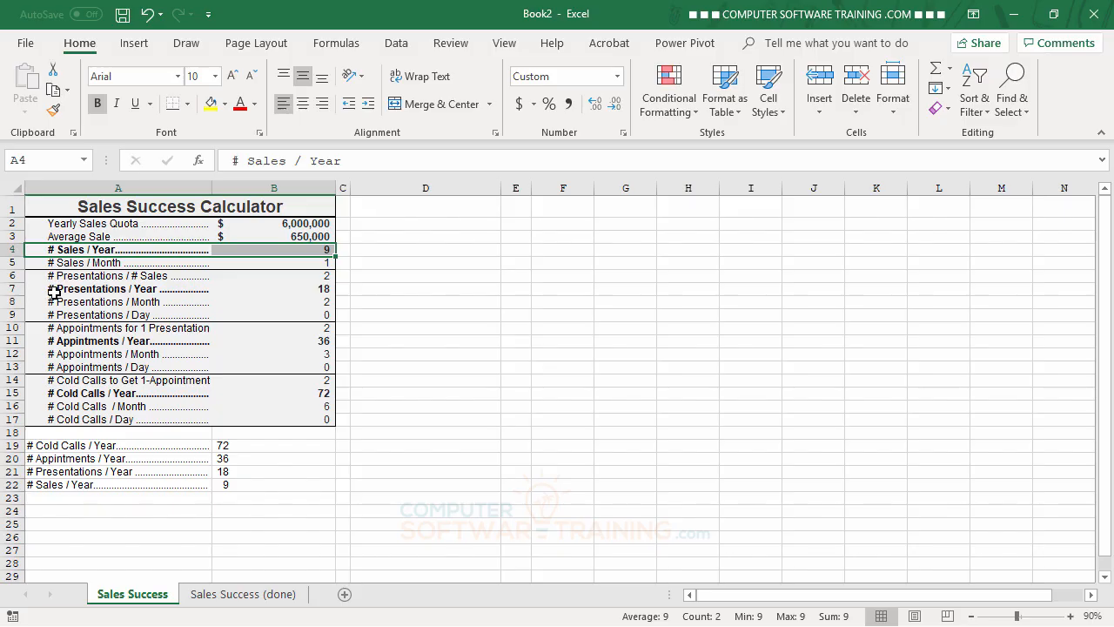
left_click_drag(53, 293, 263, 292)
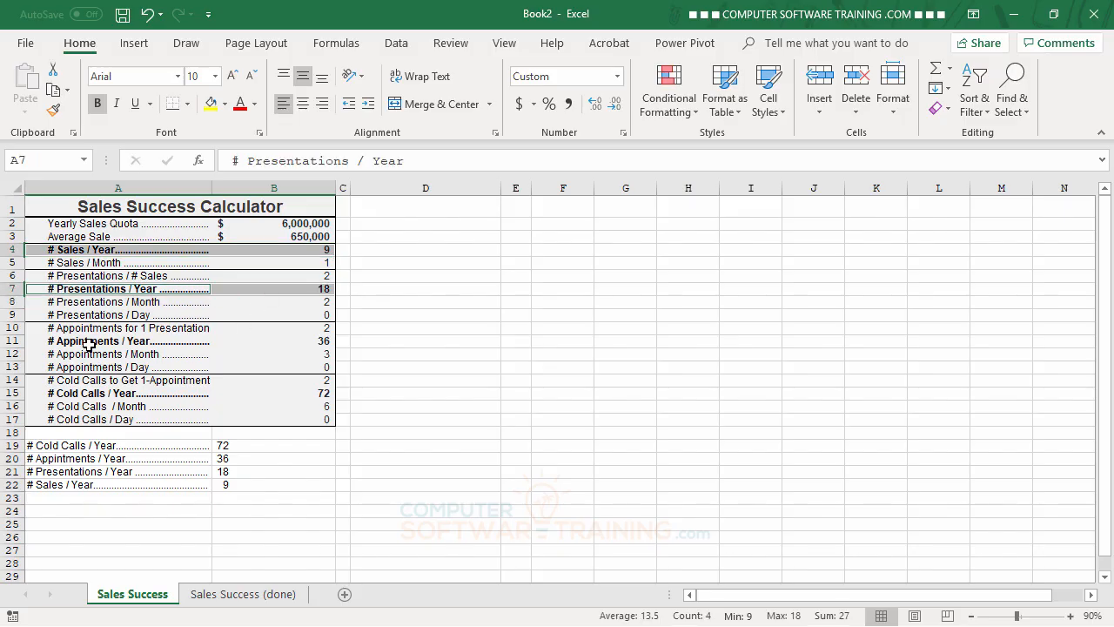
left_click_drag(89, 344, 244, 340)
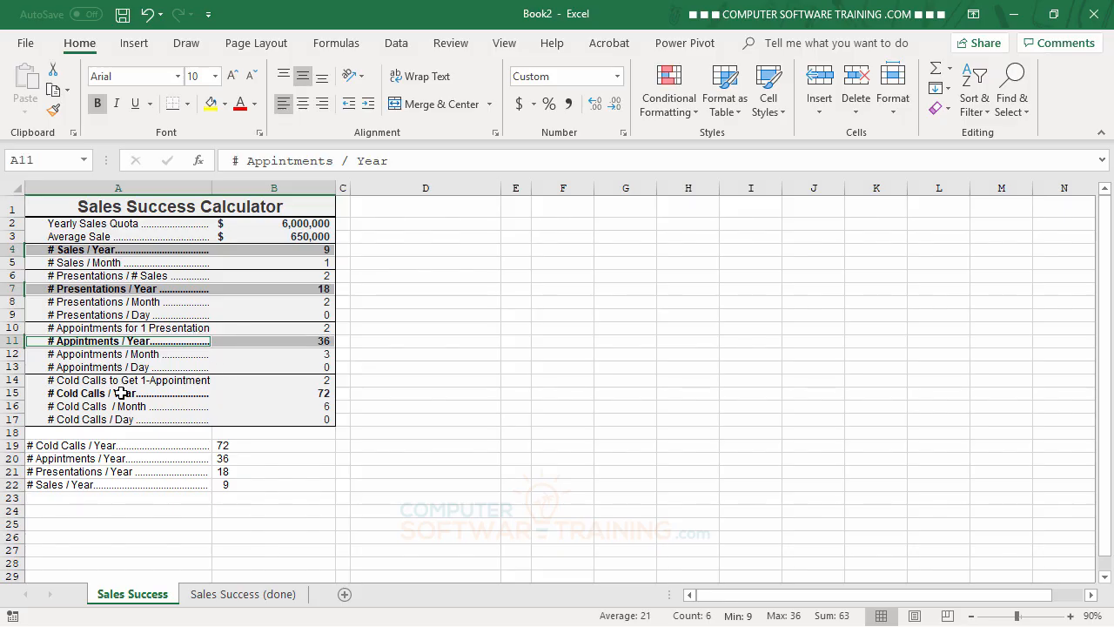
left_click_drag(121, 393, 256, 391)
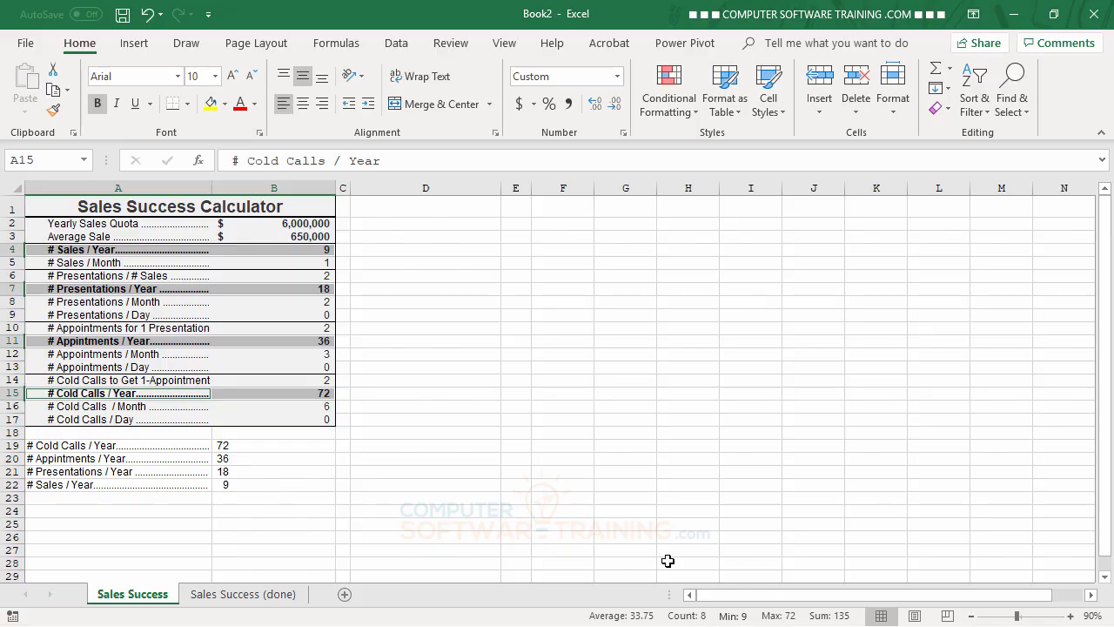
left_click(135, 48)
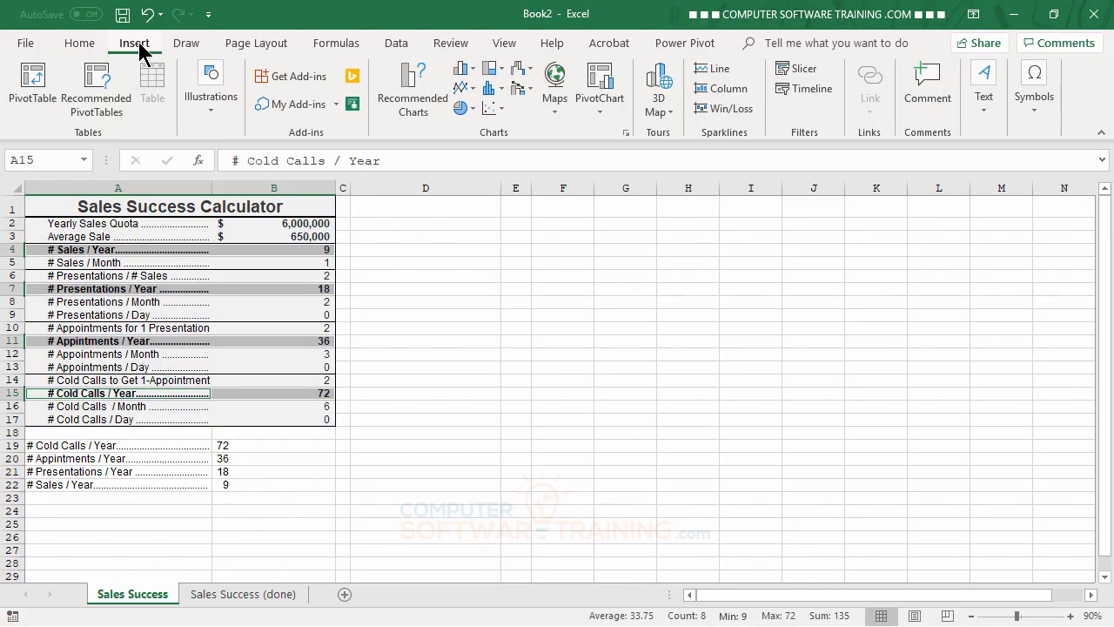
left_click(520, 69)
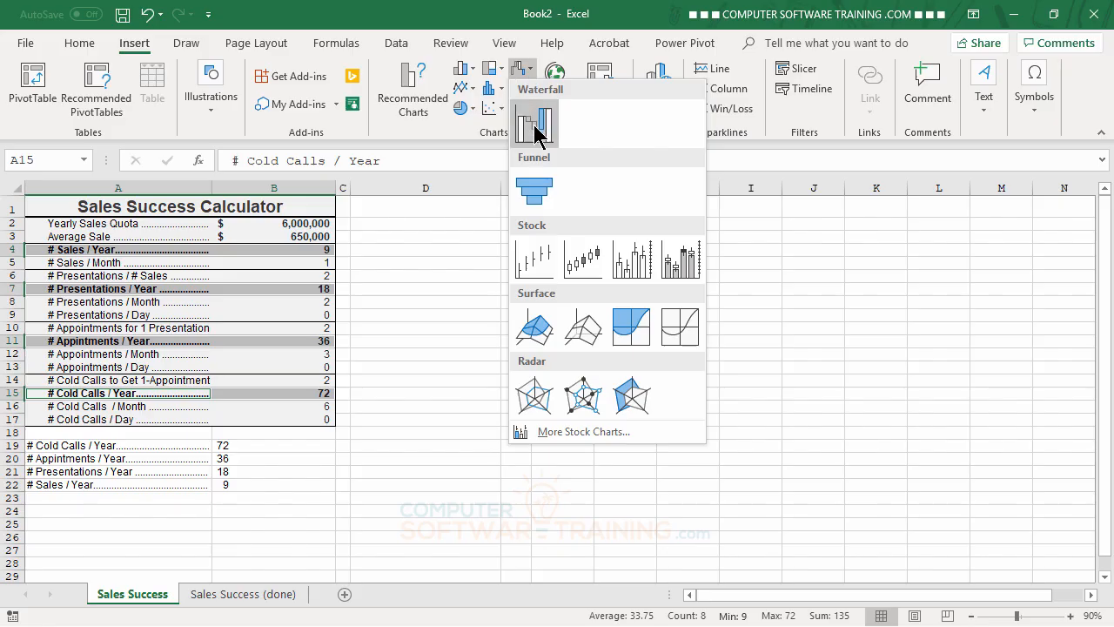
left_click(535, 190)
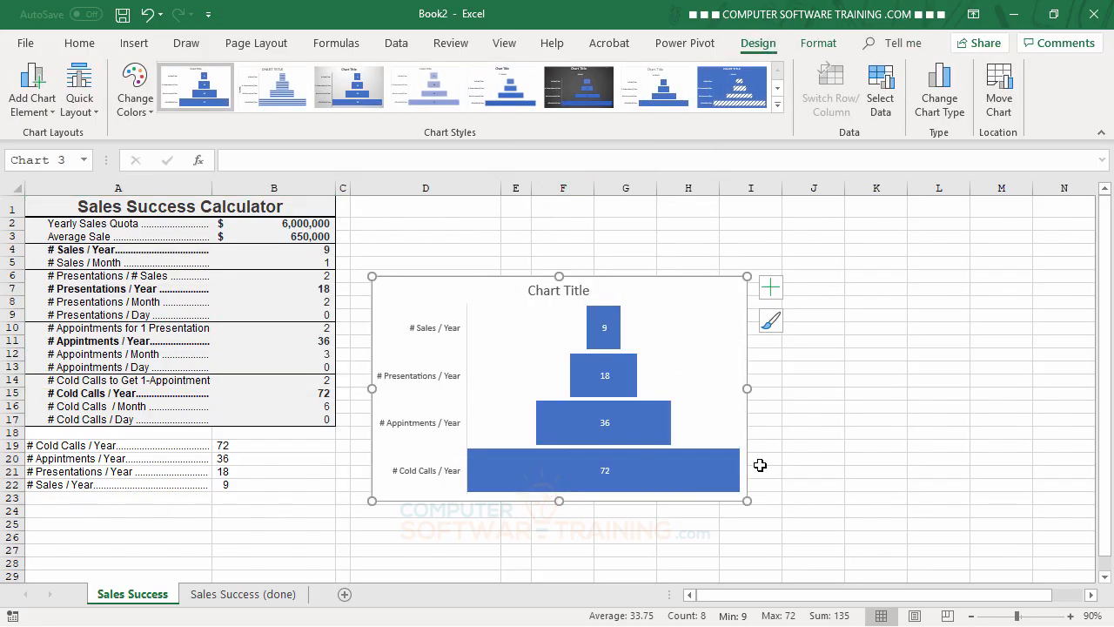
Step: Move the funnel chart up beside the calculator table, aligned with row 1 and column D, and title it "Sales Success Calculator"
left_click(695, 347)
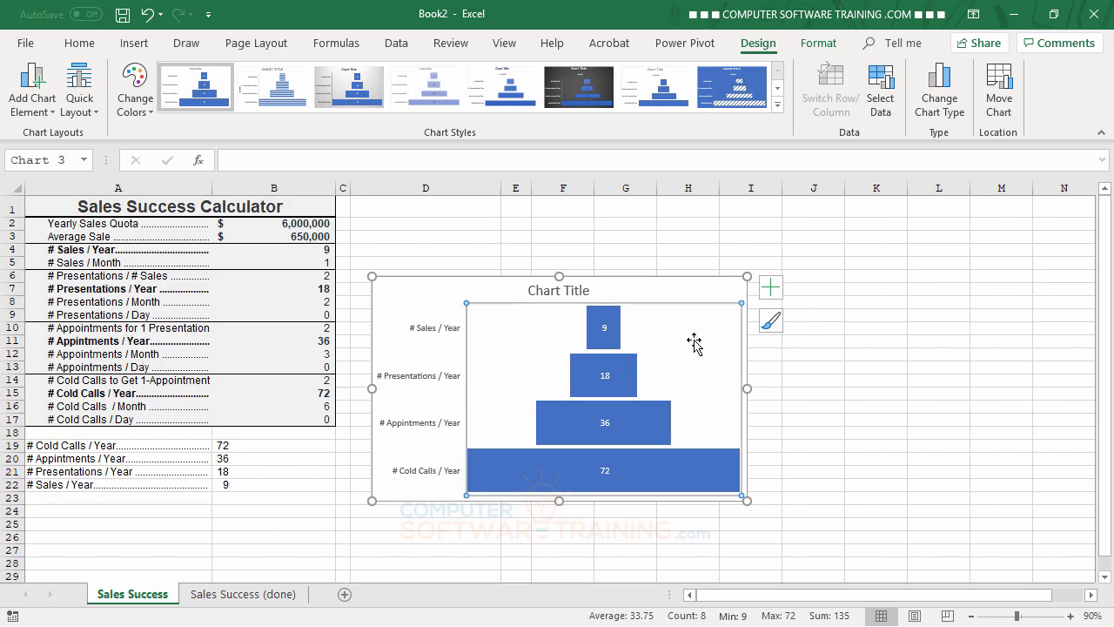
left_click_drag(706, 294, 683, 215)
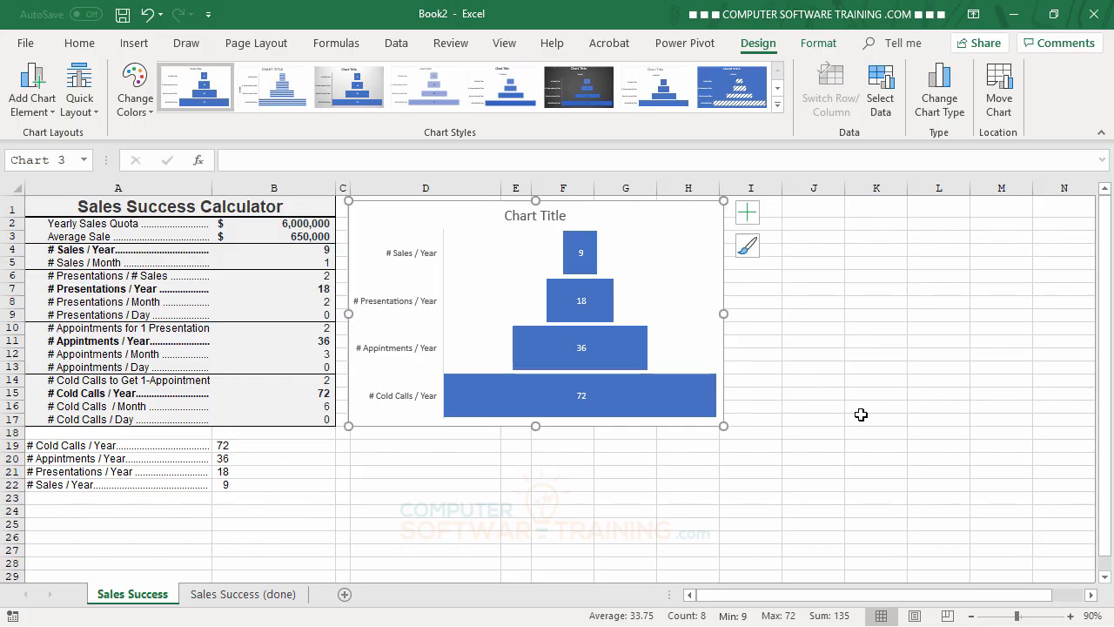
left_click(531, 218)
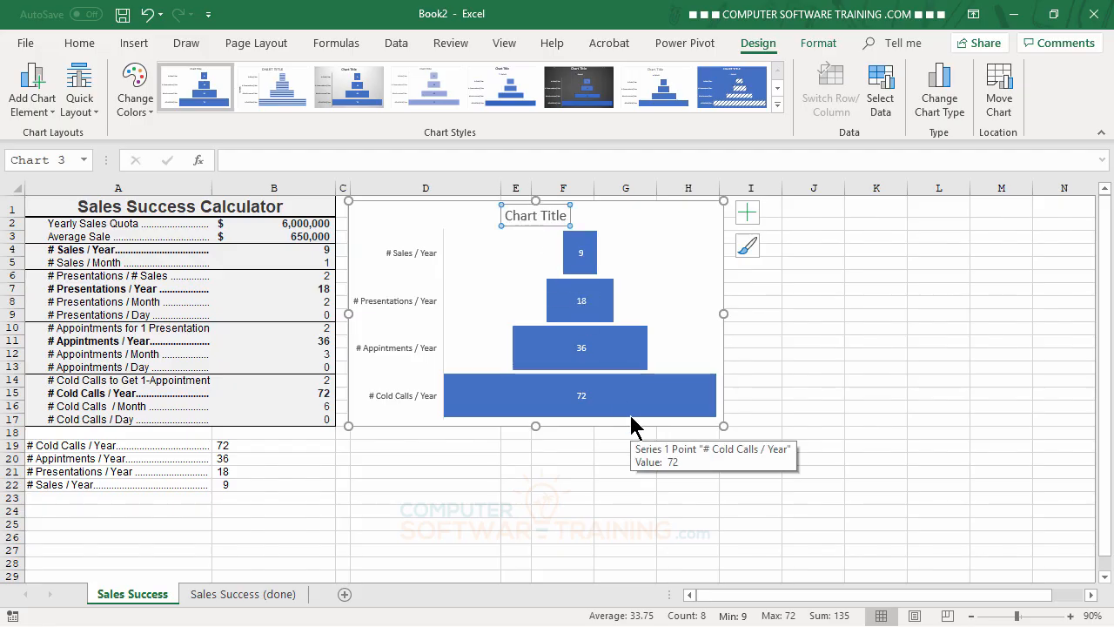
type("Sales")
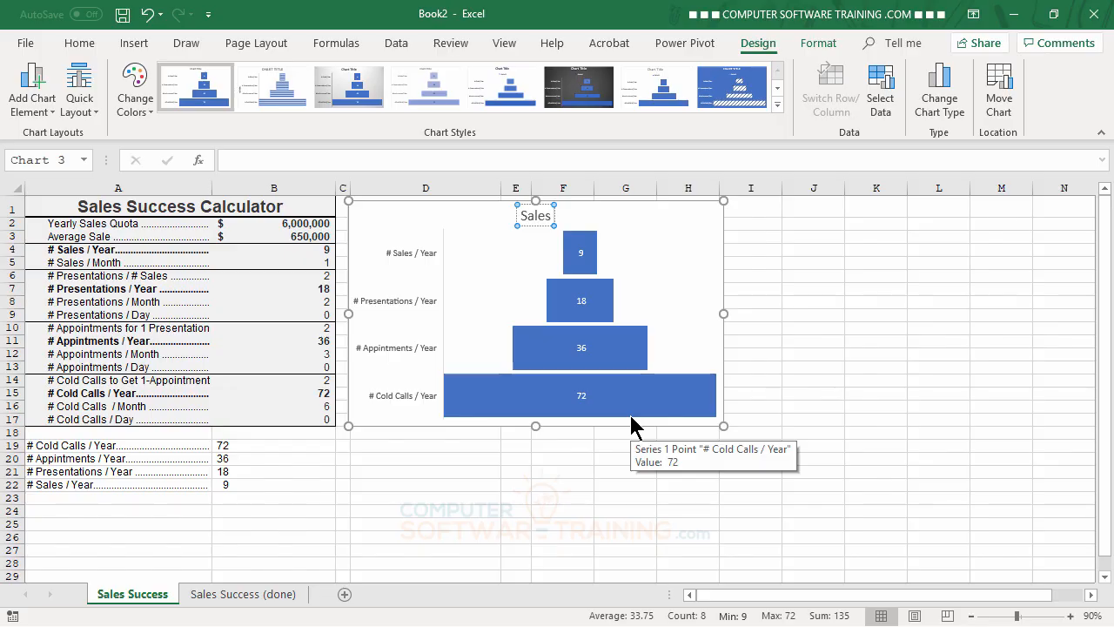
type(" Success")
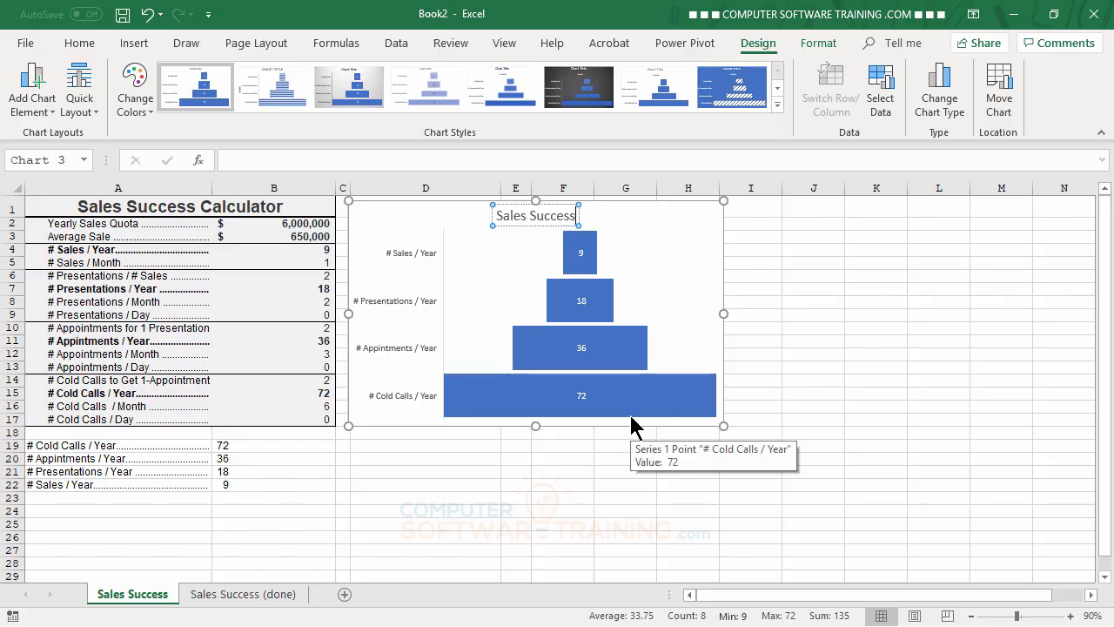
type(" Calcula")
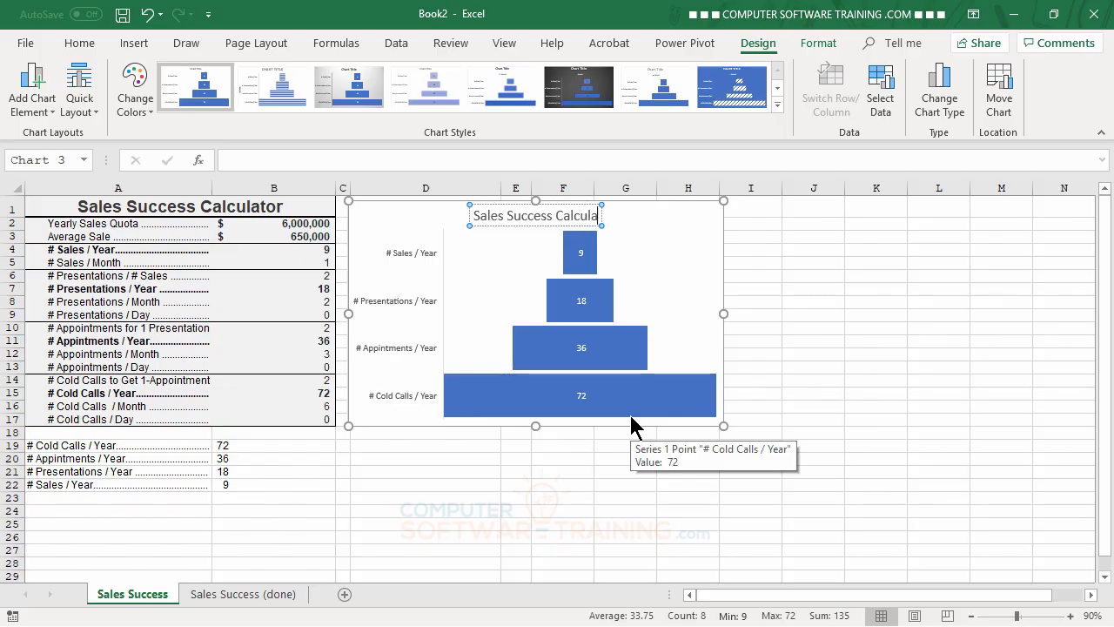
type("tor")
key("Return")
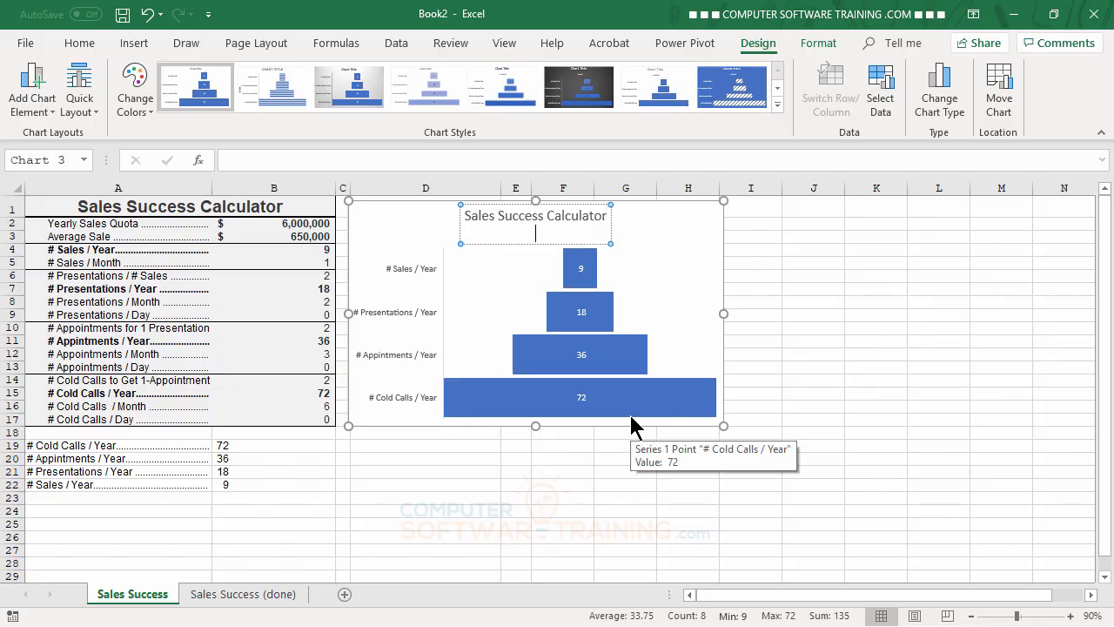
key("BackSpace")
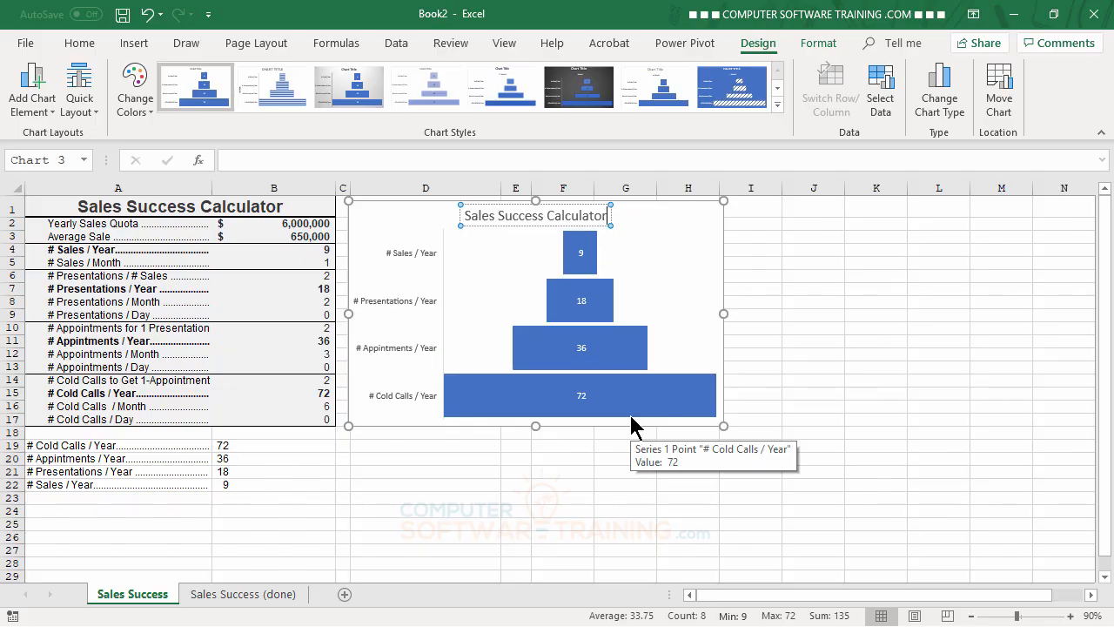
left_click(848, 369)
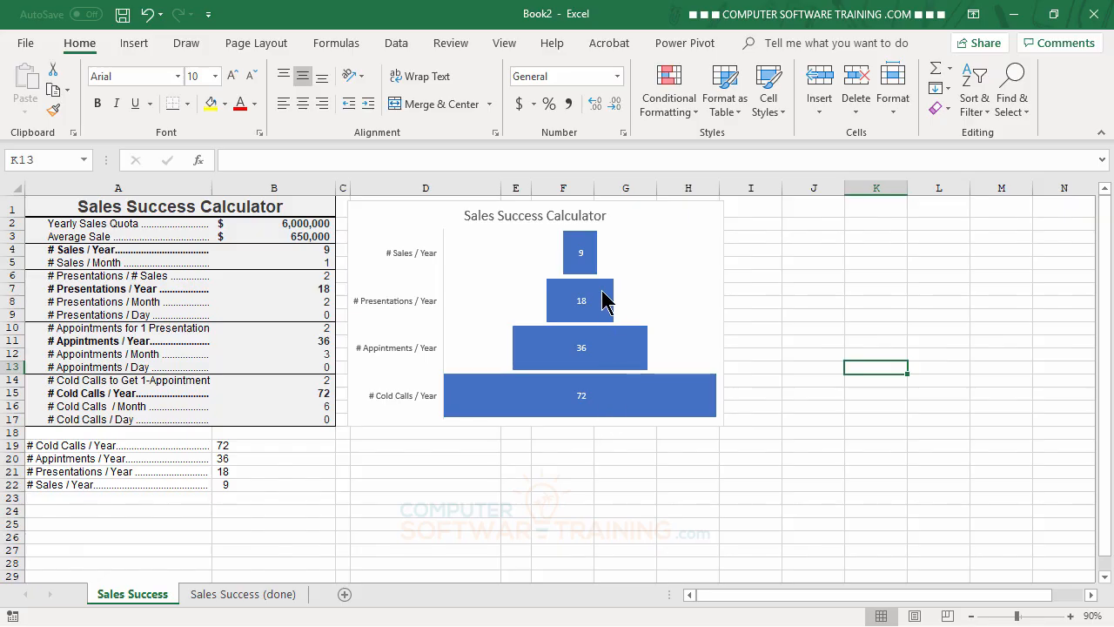
Step: Make the funnel chart's data labels bold and enlarge their font size to 12
left_click(582, 255)
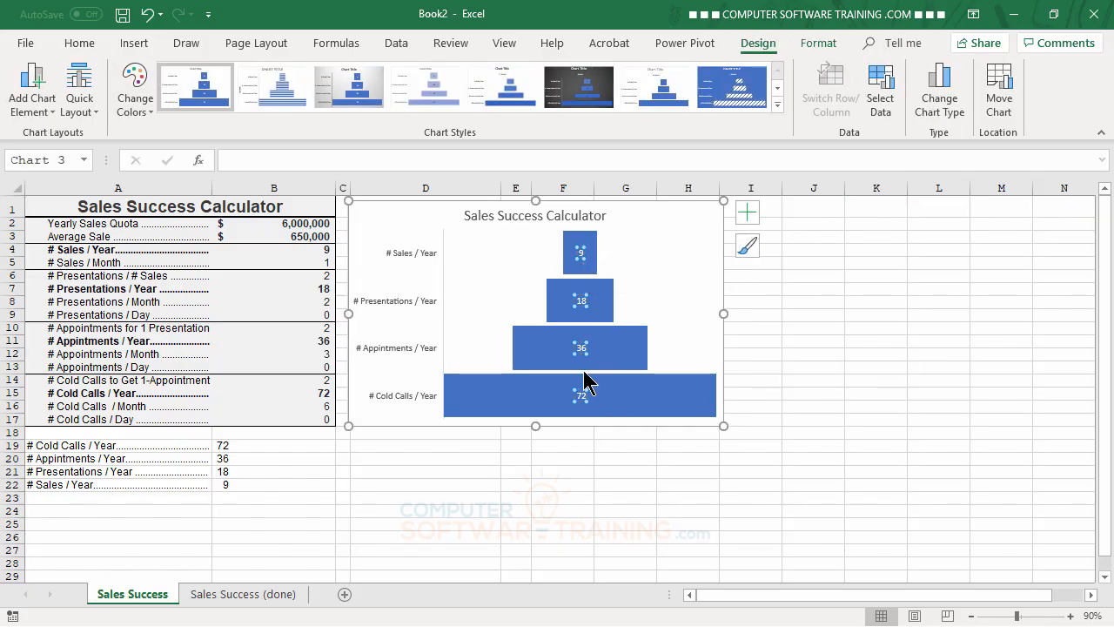
left_click(83, 45)
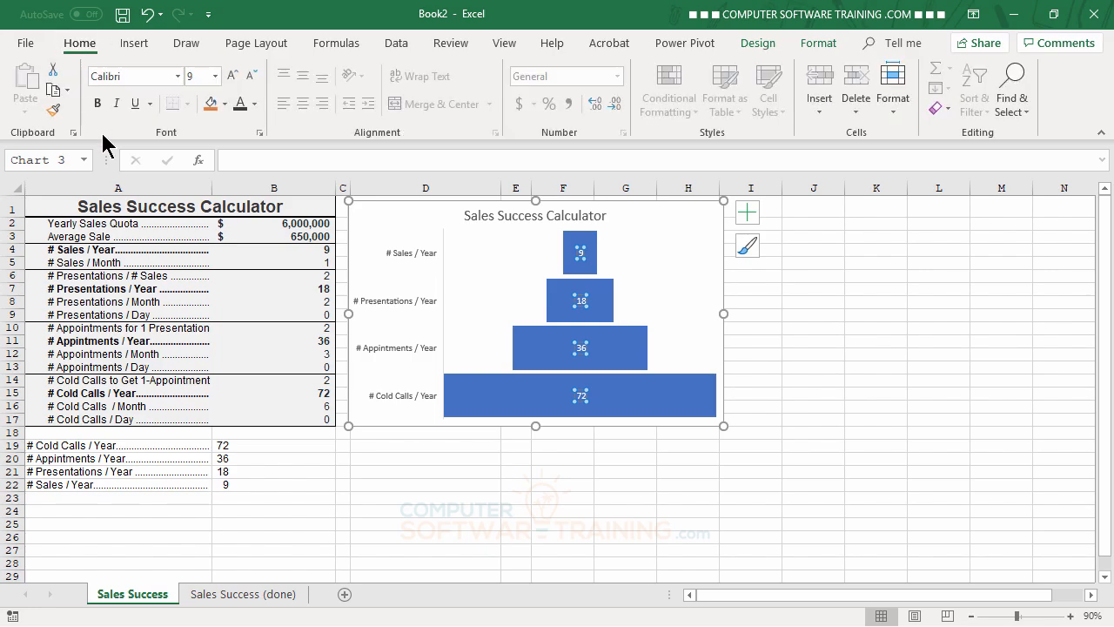
left_click(102, 104)
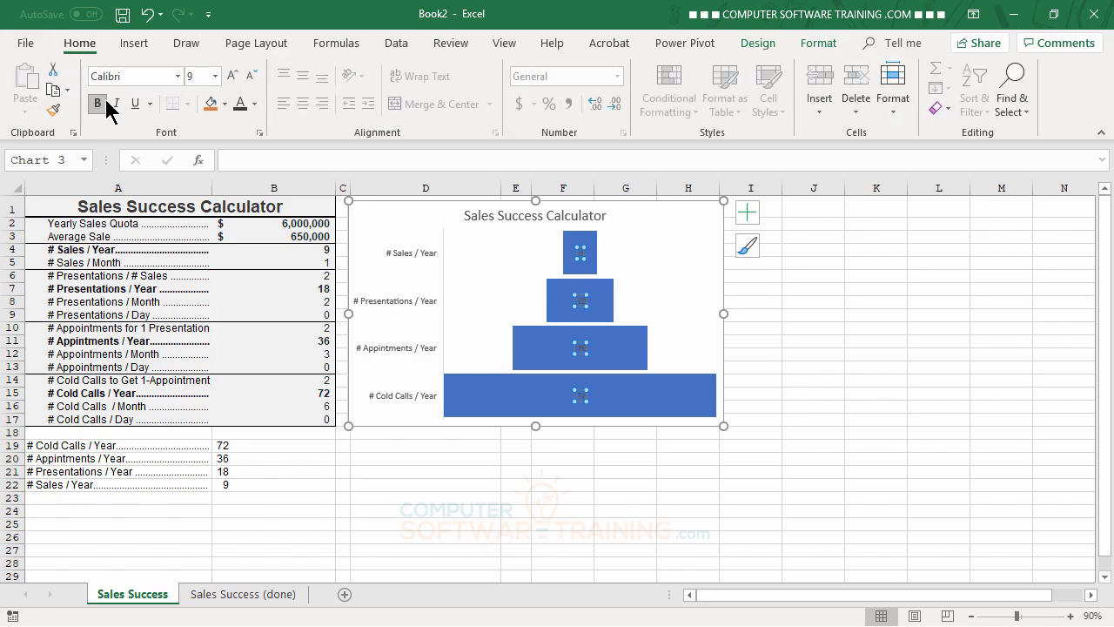
left_click(233, 76)
left_click(233, 76)
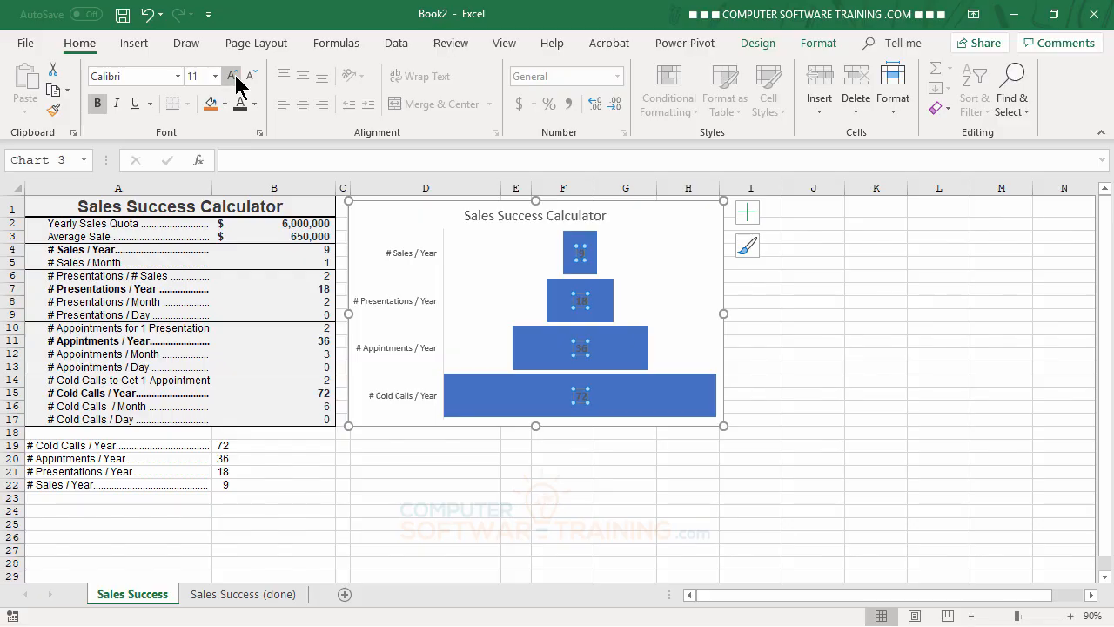
left_click(908, 380)
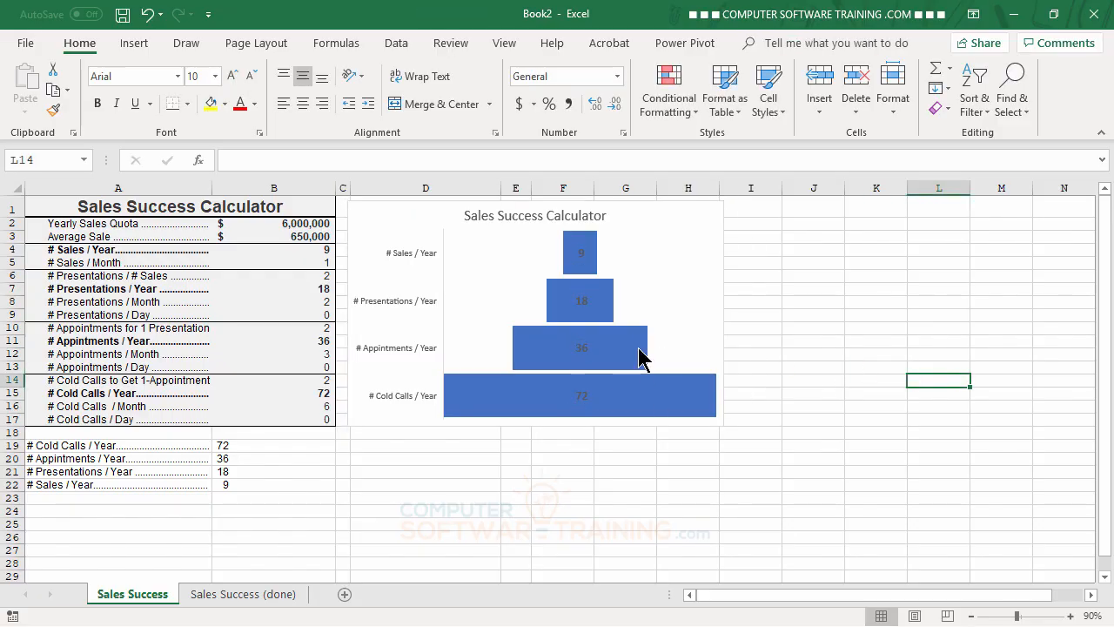
Step: Change the font color of the funnel chart's data labels to the off-white theme shade just below white
left_click(581, 257)
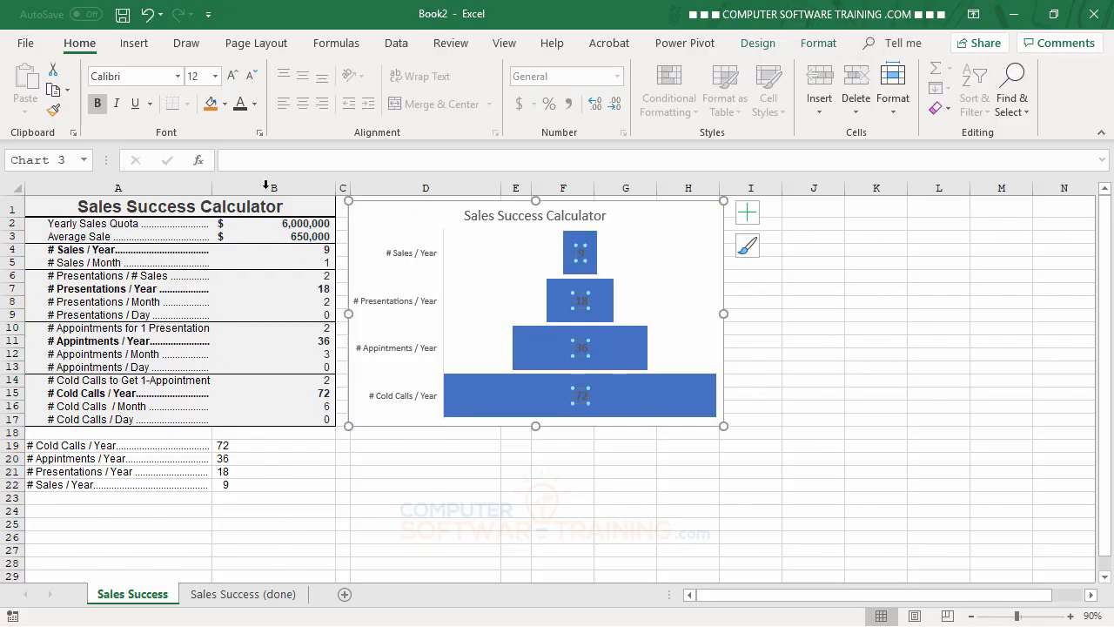
left_click(254, 103)
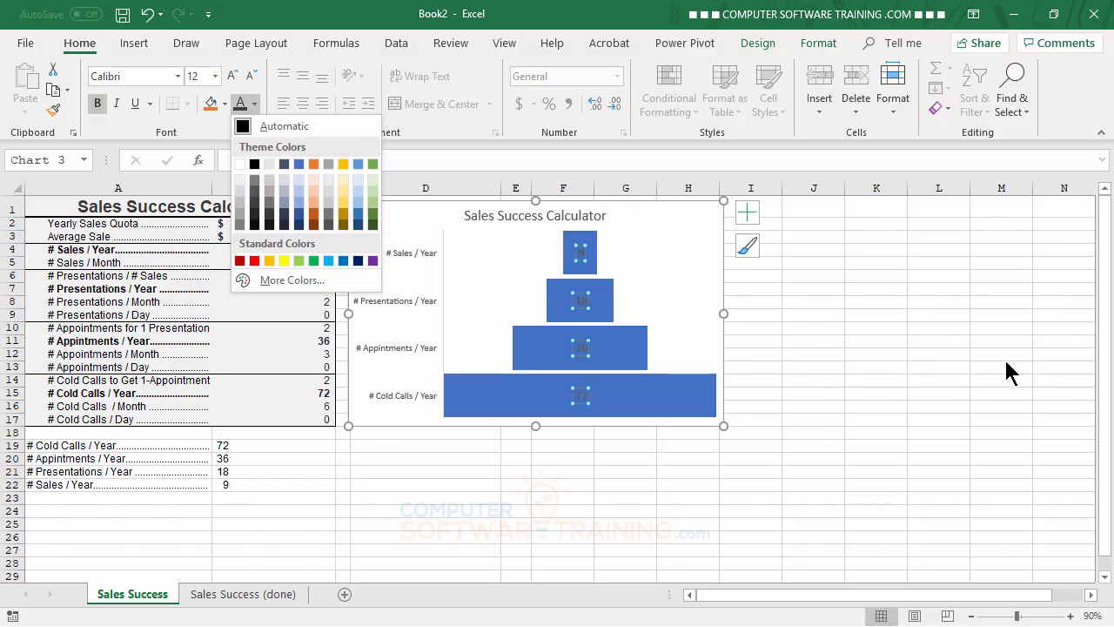
left_click(242, 180)
left_click(868, 378)
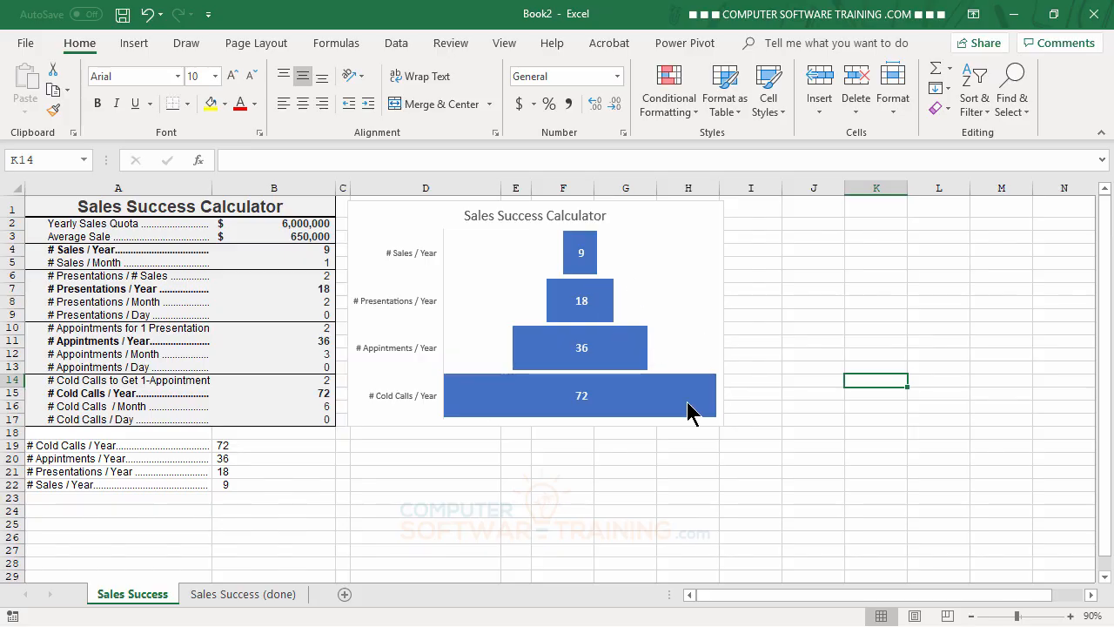
Step: Add an outer shadow to the funnel chart's bars, using the middle preset in the first row of outer shadows
left_click(629, 353)
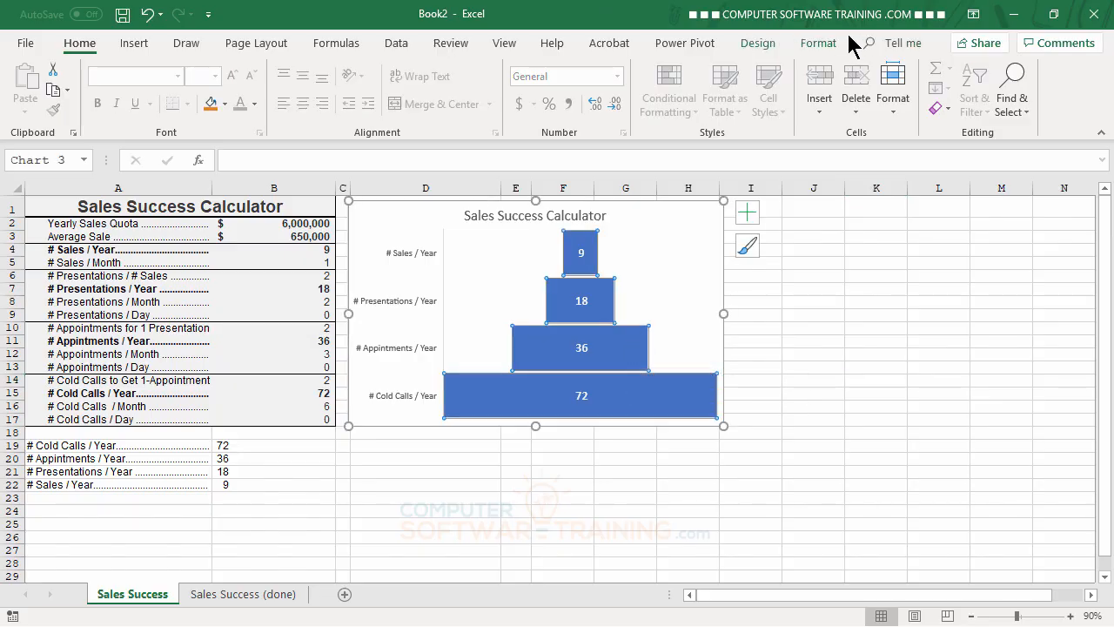
left_click(818, 44)
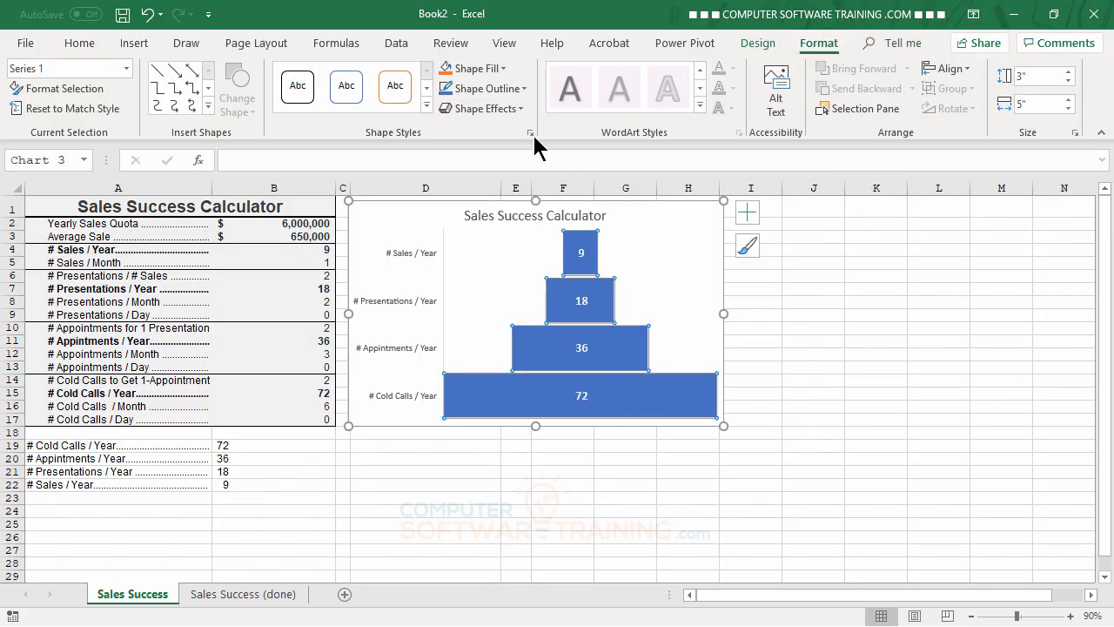
left_click(497, 110)
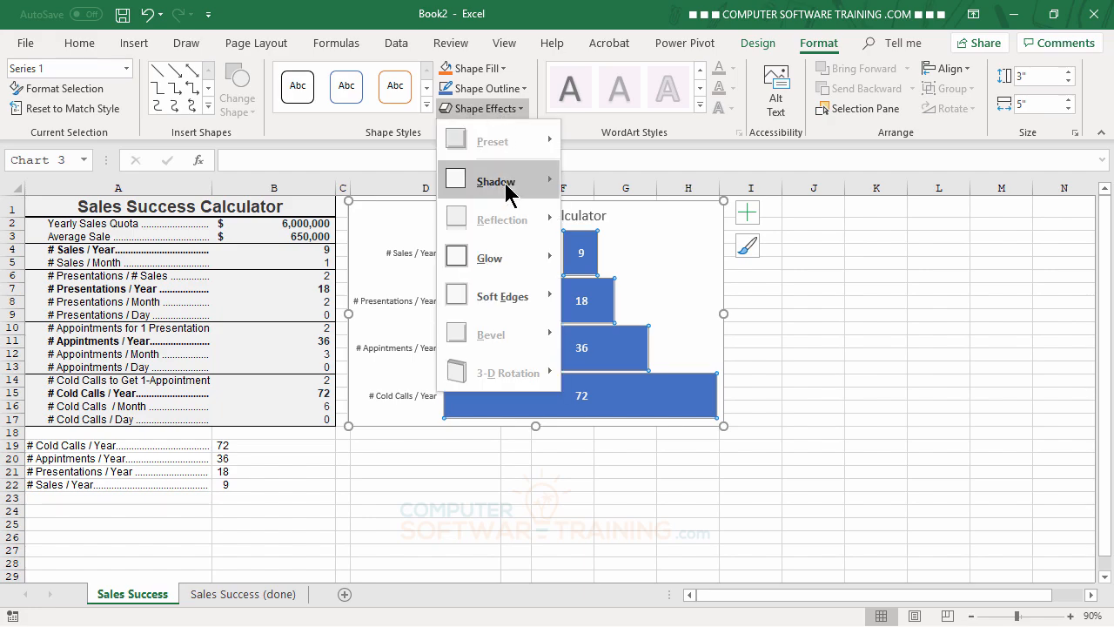
mouse_move(507, 184)
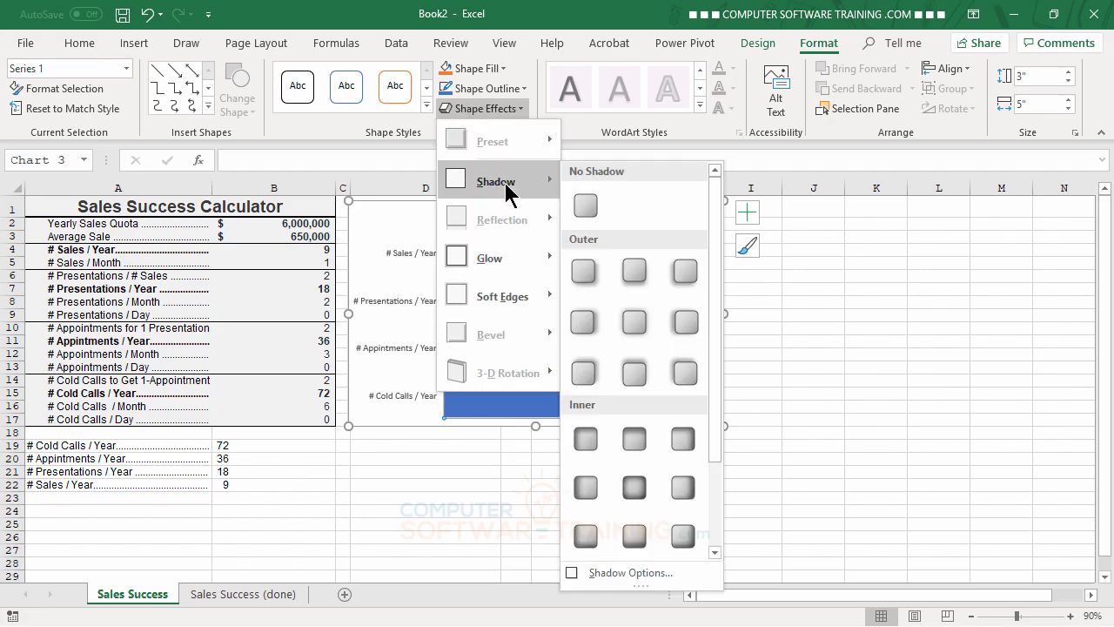
left_click(636, 273)
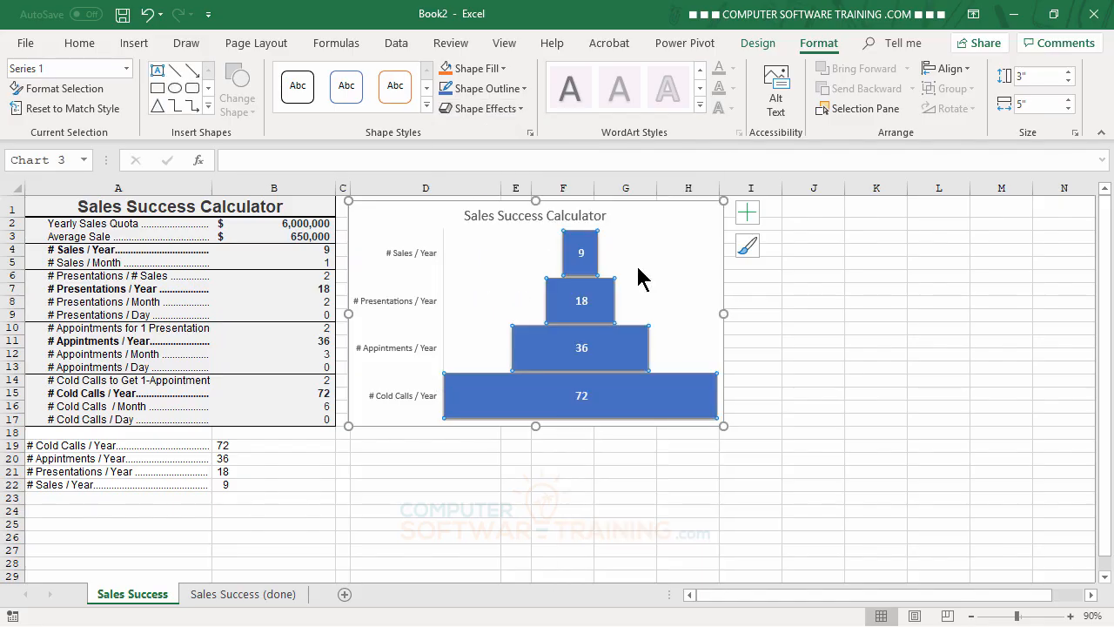
left_click(881, 333)
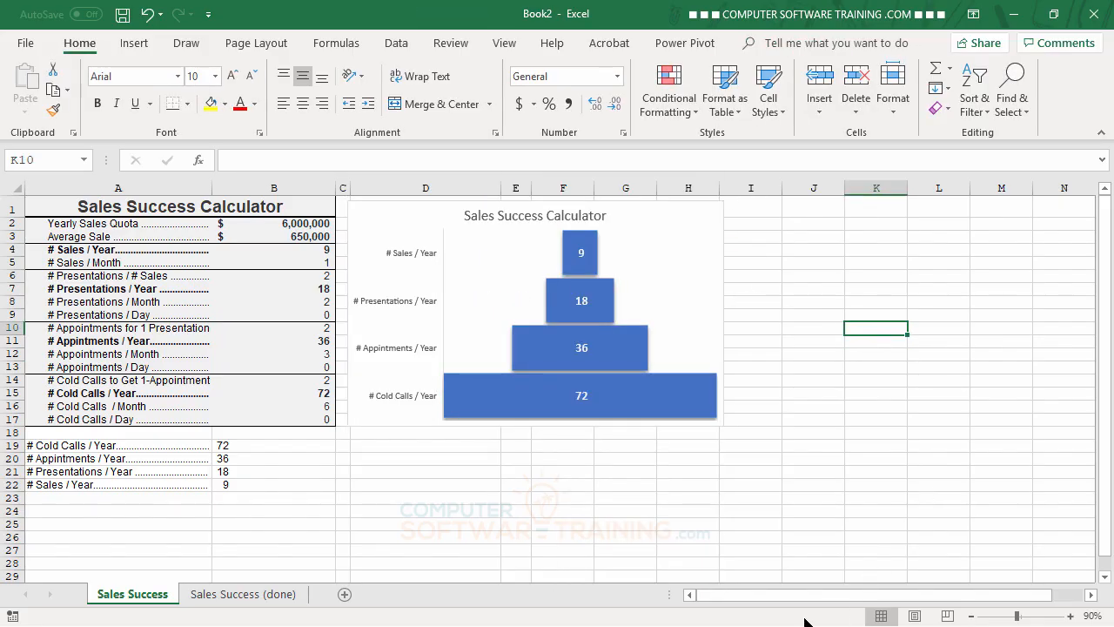
Step: Set the gap width of the funnel chart's data series to 21% and close the formatting pane
double_click(577, 251)
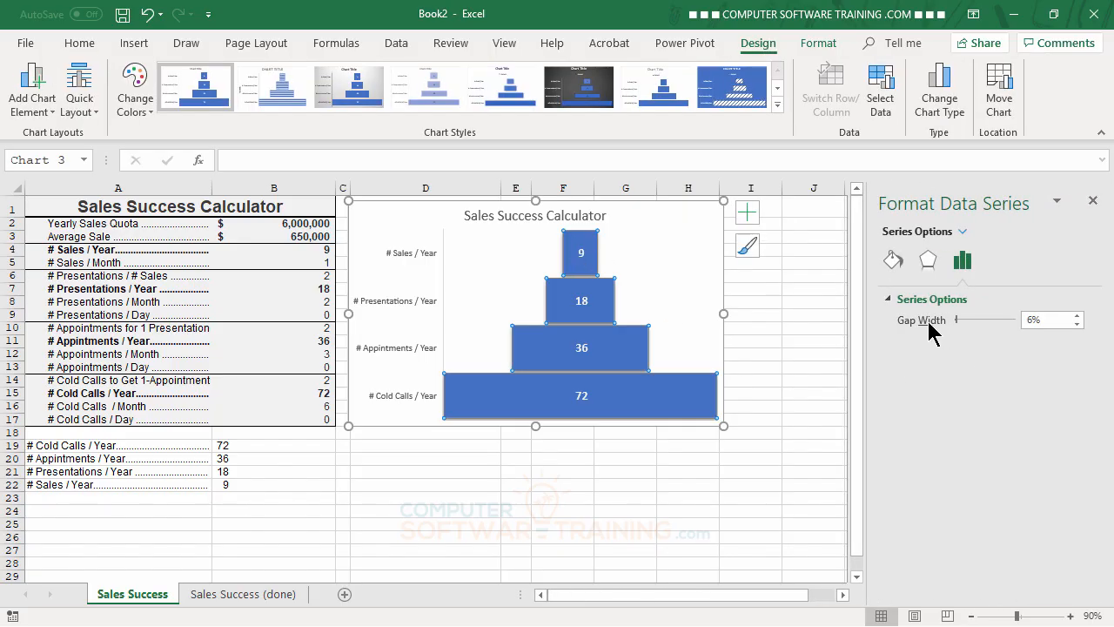
left_click(1077, 316)
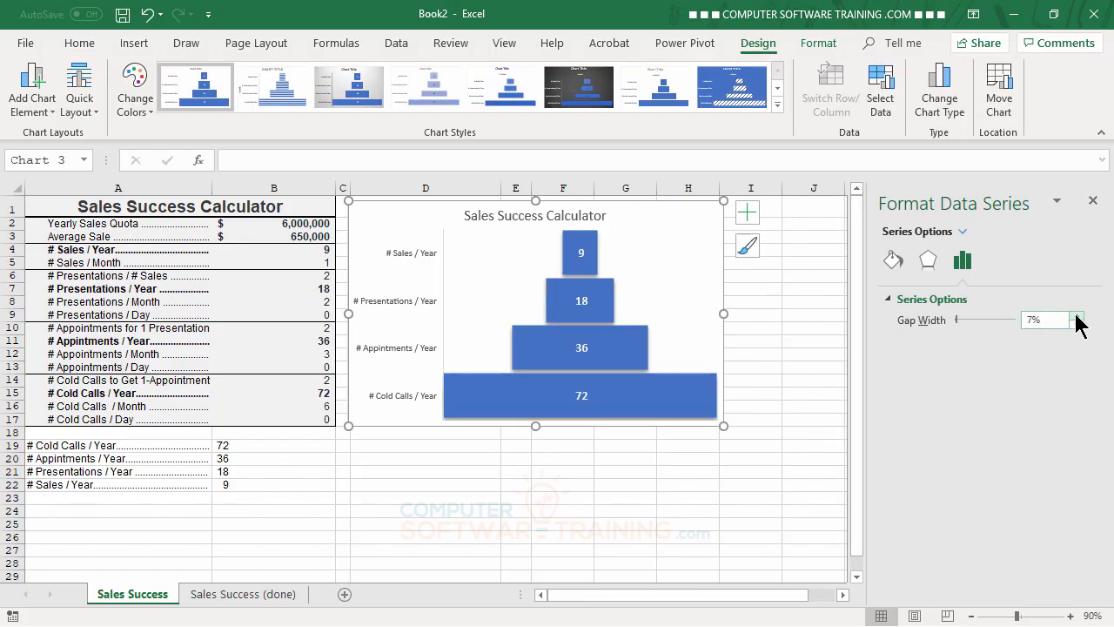
left_click(1076, 316)
left_click(1077, 316)
left_click(1076, 316)
left_click(1077, 316)
left_click(1077, 316)
left_click(1077, 315)
left_click(1077, 316)
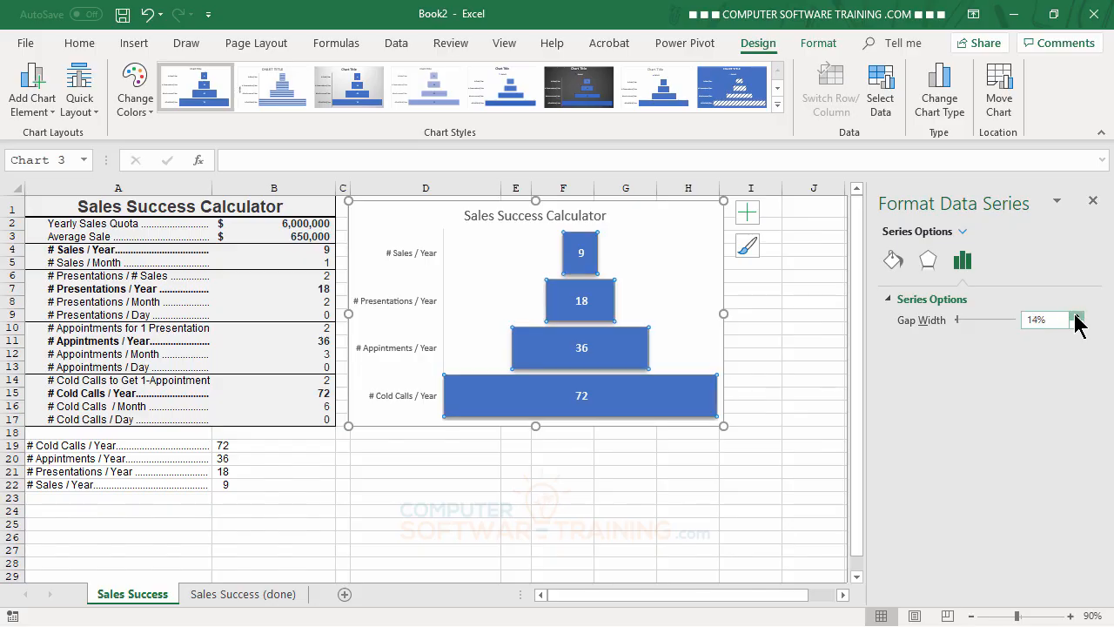
left_click(1077, 316)
left_click(1076, 316)
left_click(1076, 316)
left_click(1077, 316)
left_click(1077, 316)
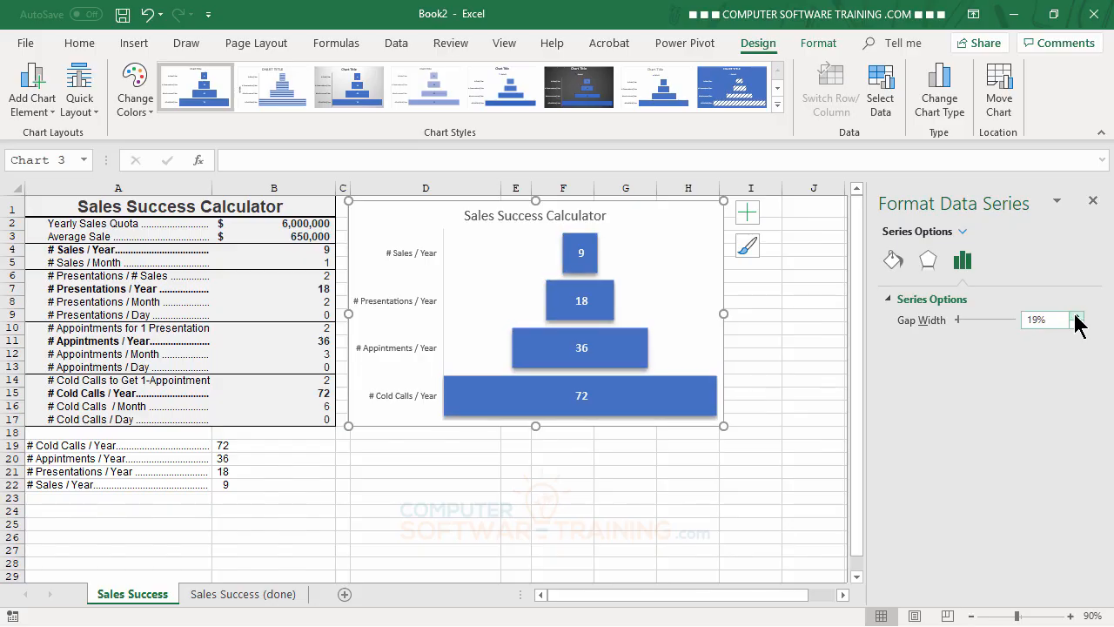
left_click(1077, 316)
left_click(1076, 316)
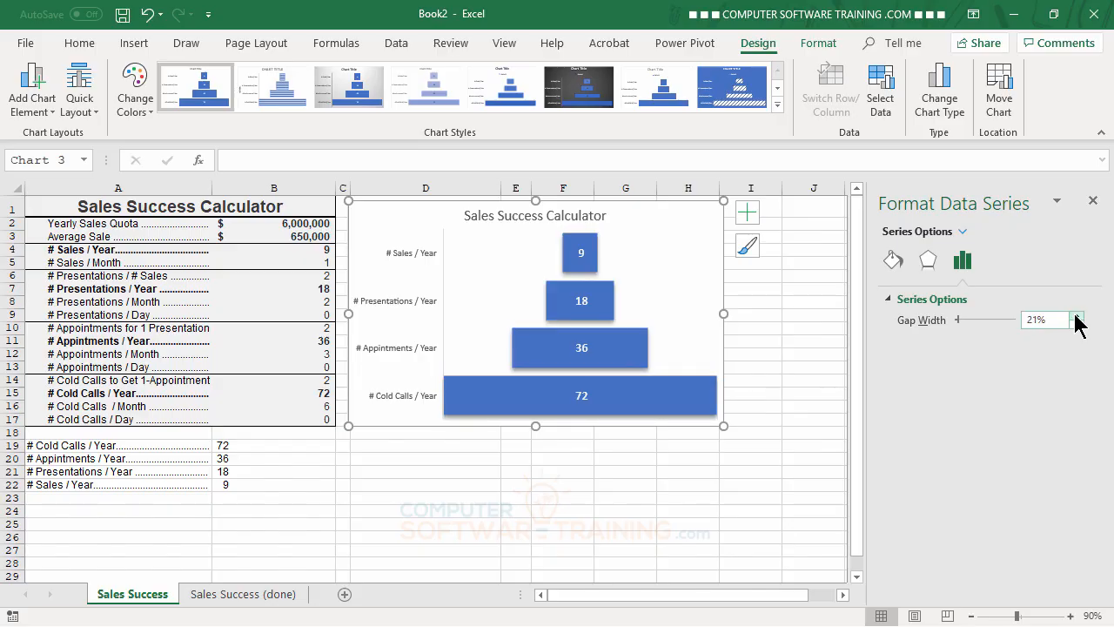
left_click(1095, 202)
left_click(882, 383)
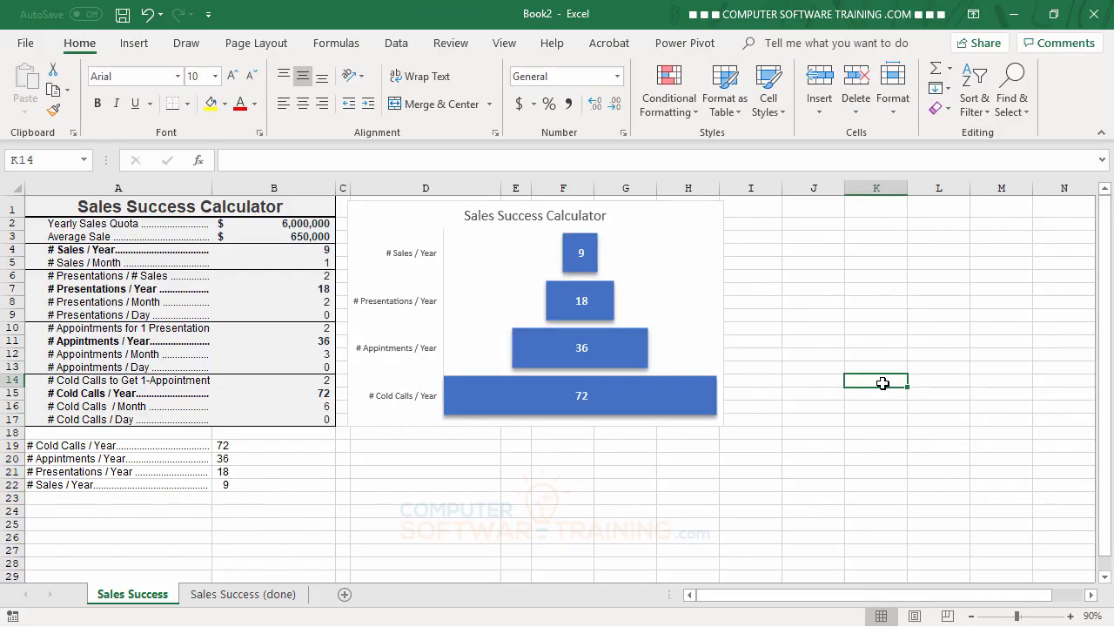
Step: Make the funnel chart's category axis labels bold and enlarge their font size to 10.5
left_click(406, 262)
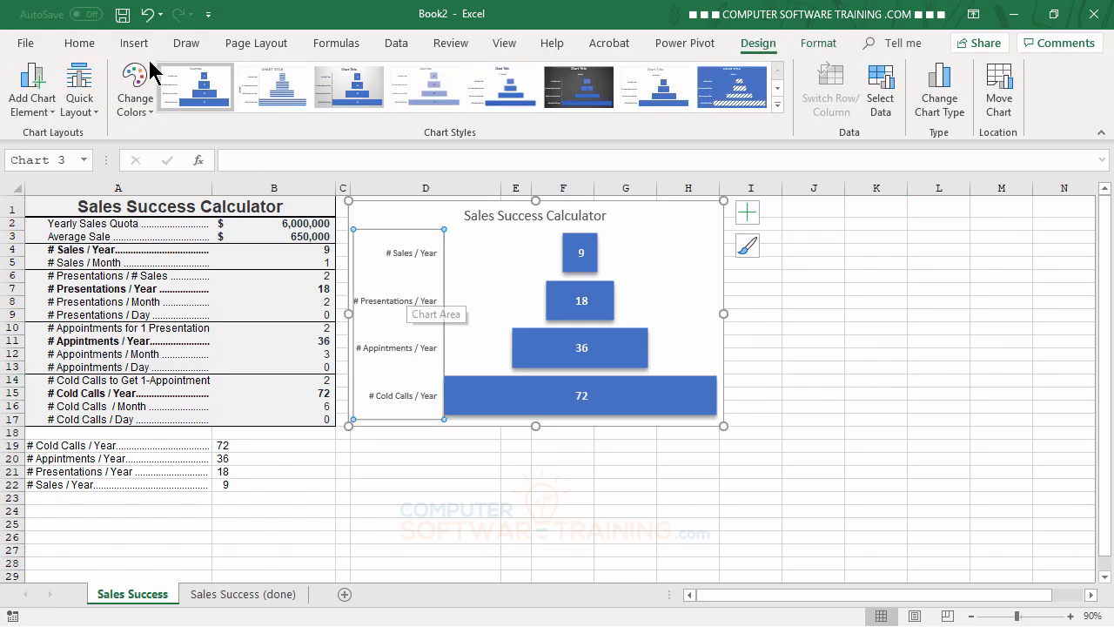
left_click(87, 43)
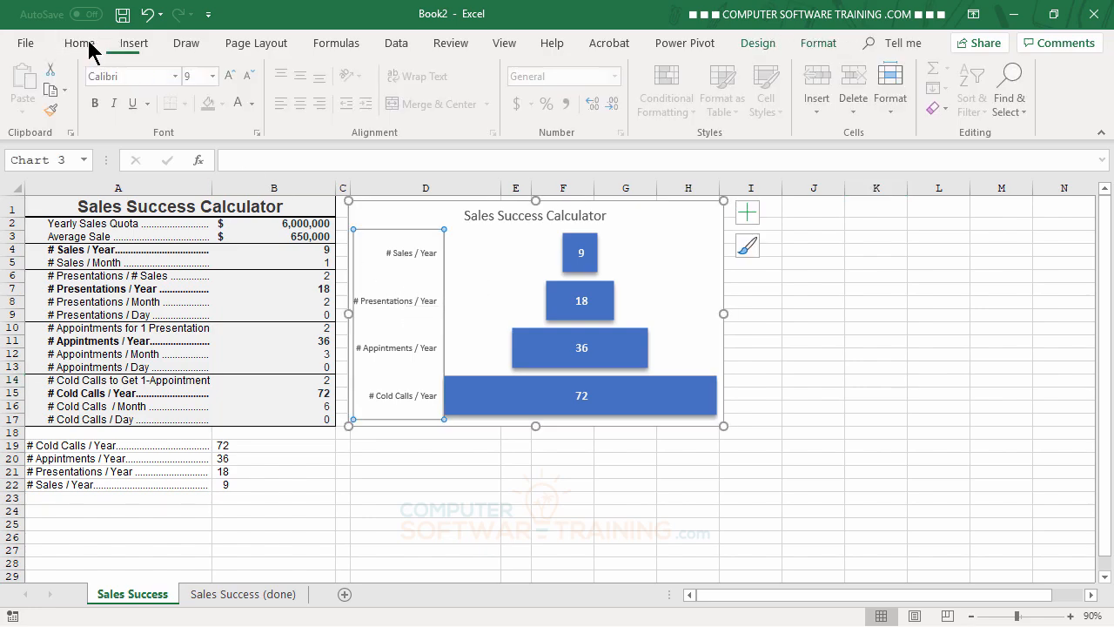
left_click(97, 103)
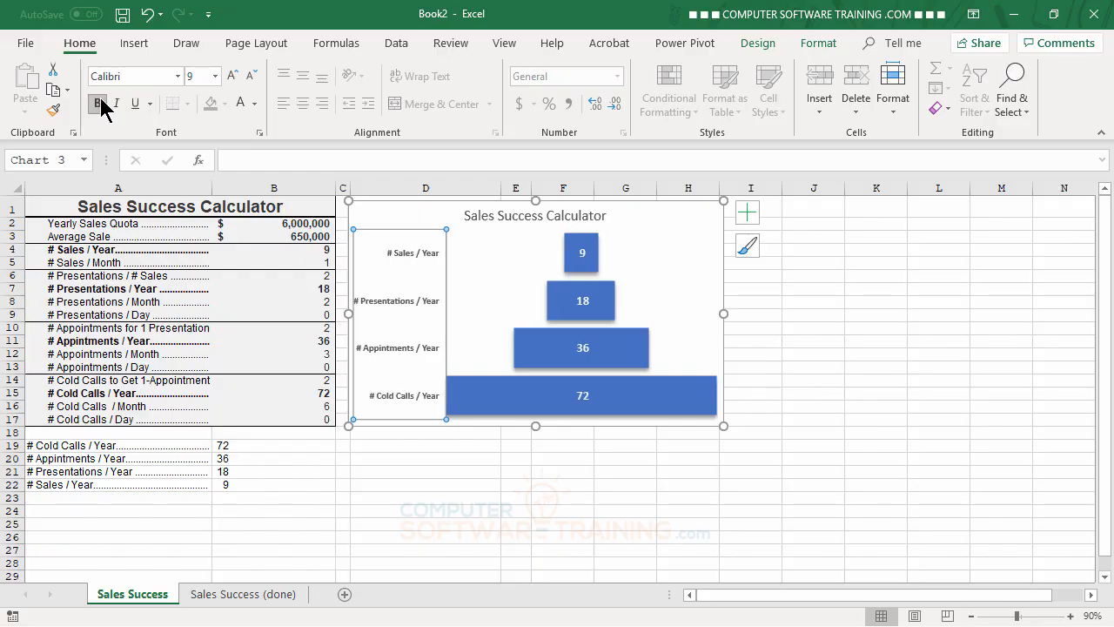
left_click(232, 77)
left_click(232, 76)
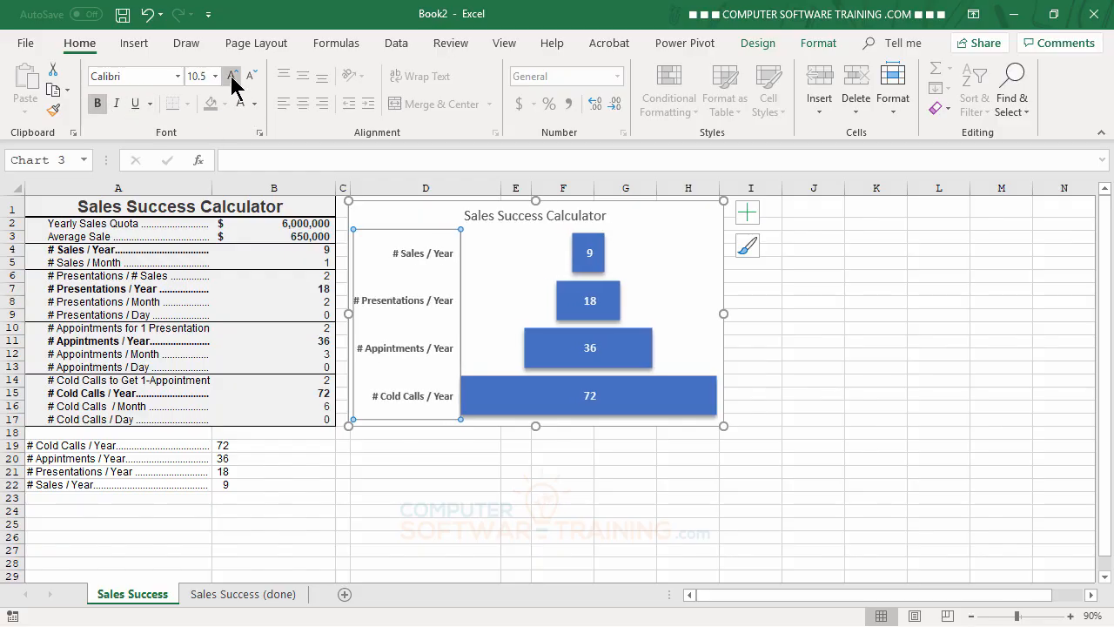
left_click(766, 549)
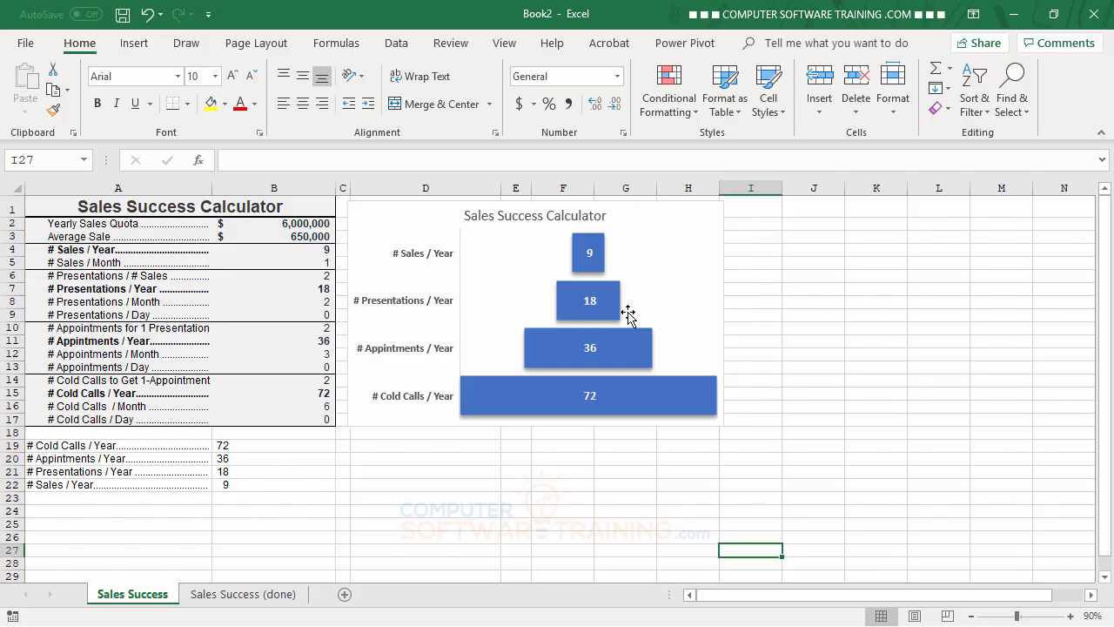
Step: Fill the funnel chart's chart area with the beach and starfish JPG from the Desktop, at 58% transparency
double_click(673, 243)
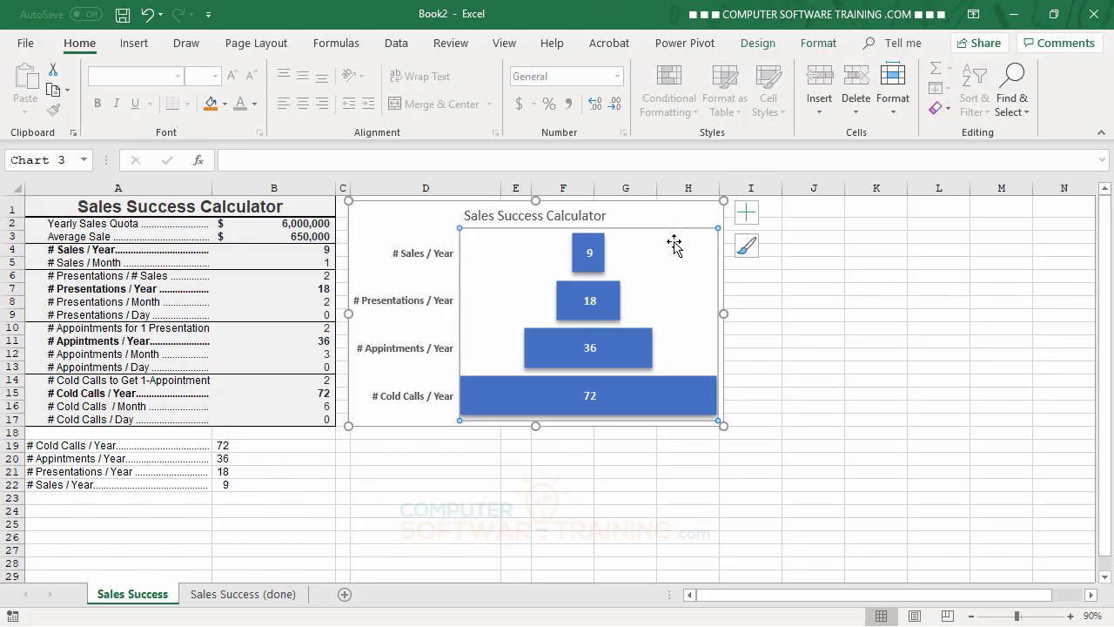
left_click(682, 217)
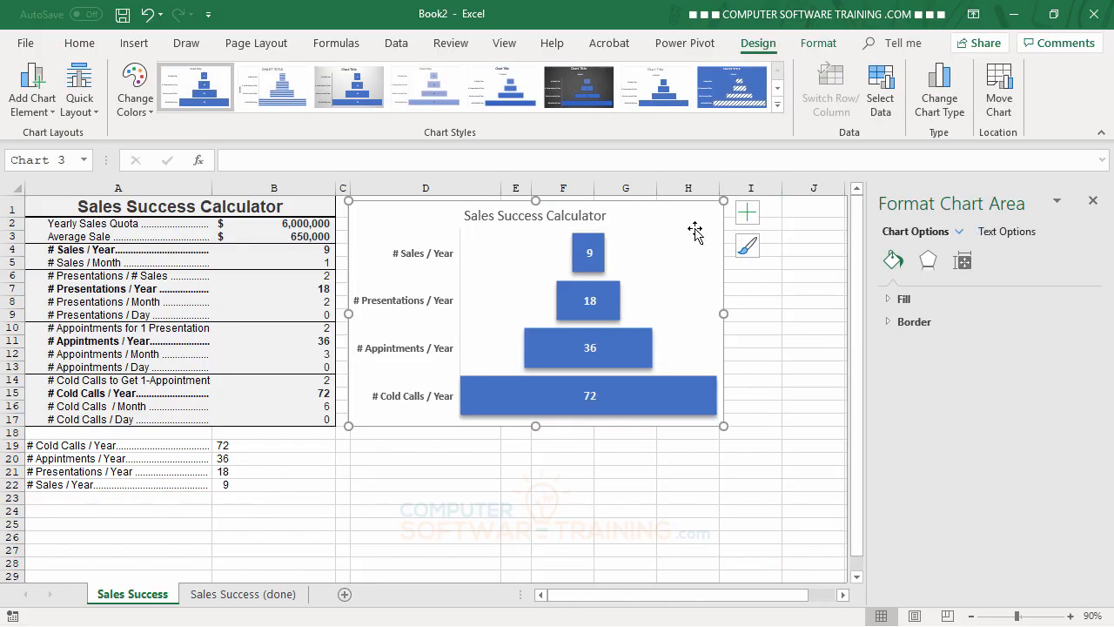
left_click(890, 299)
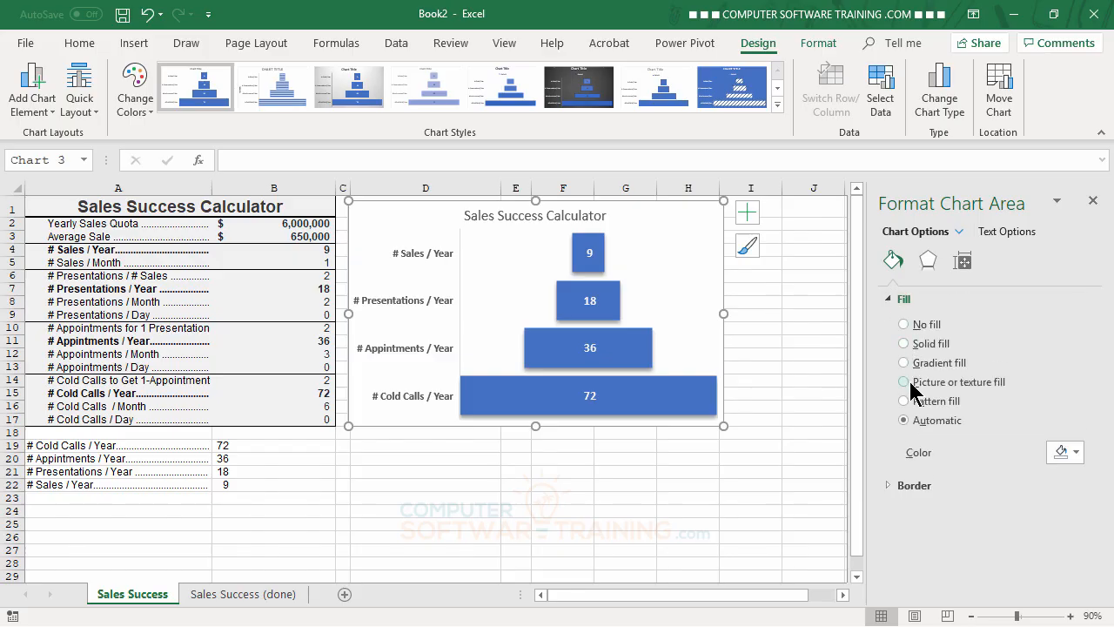
left_click(910, 383)
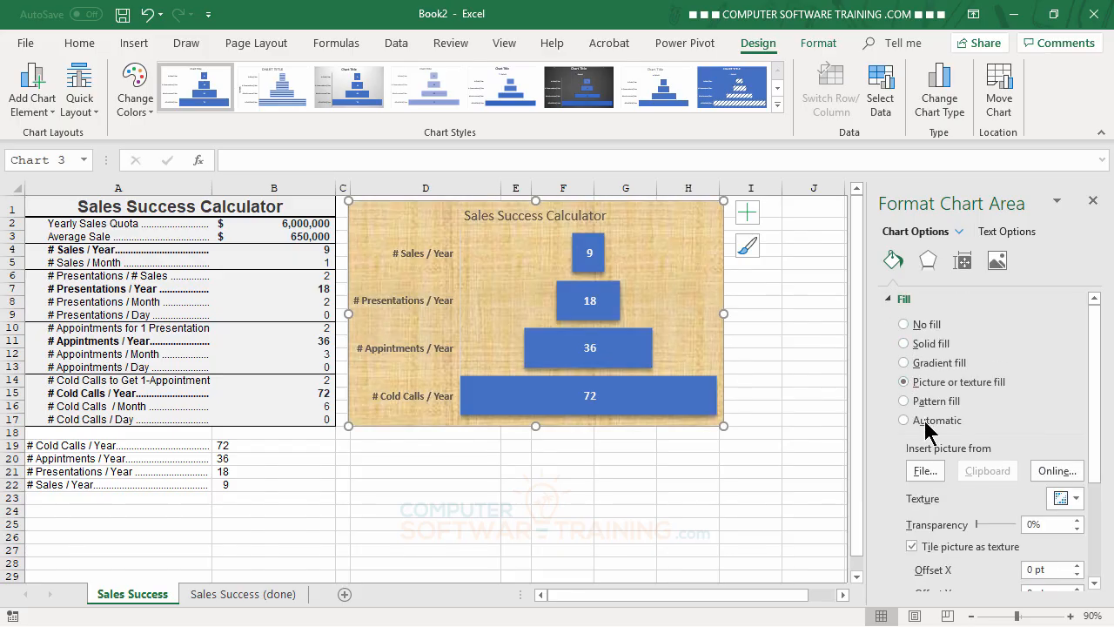
left_click(925, 473)
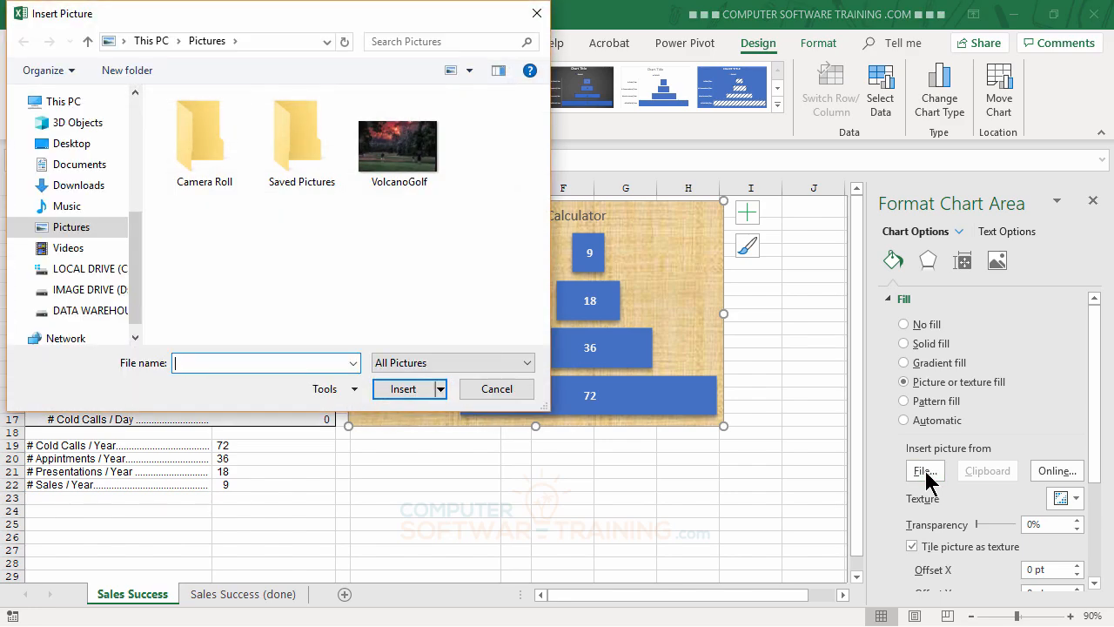
left_click(74, 146)
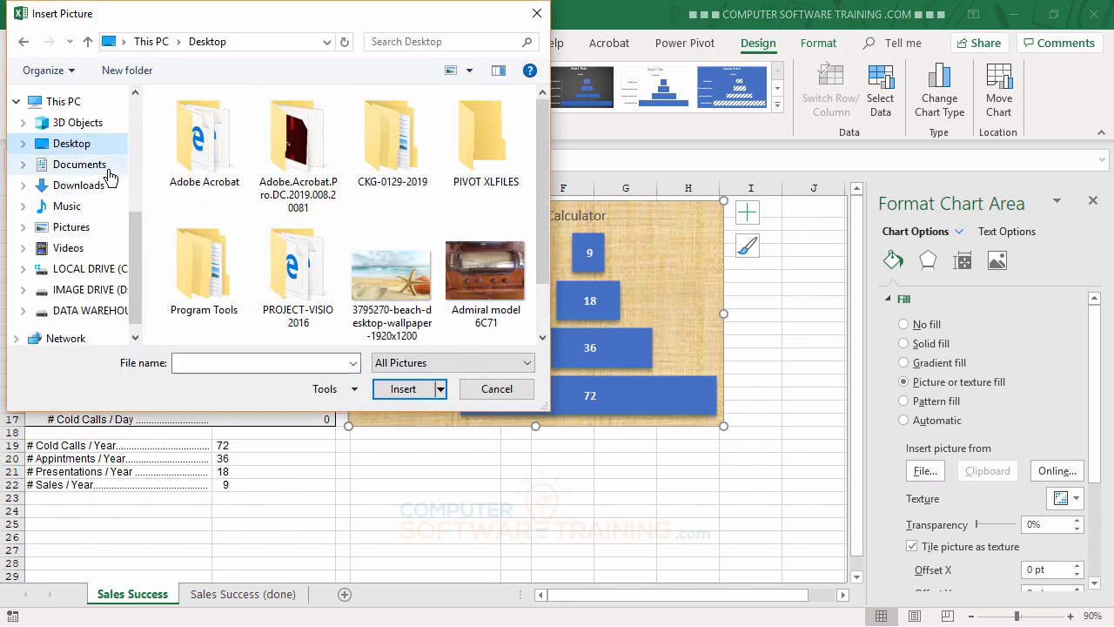
double_click(382, 277)
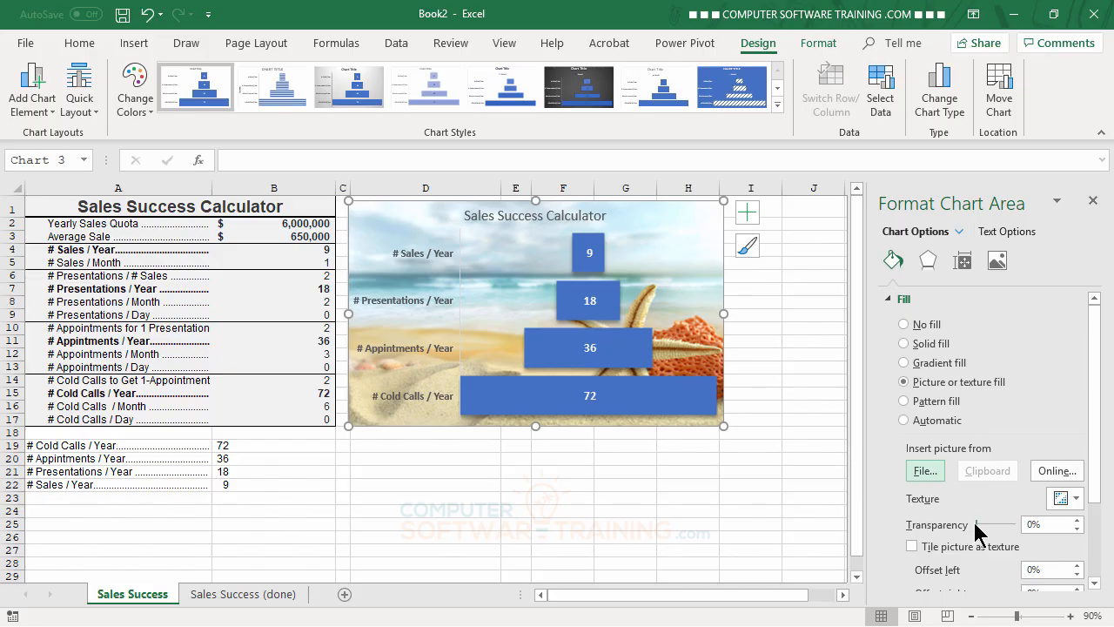
left_click_drag(976, 524, 997, 531)
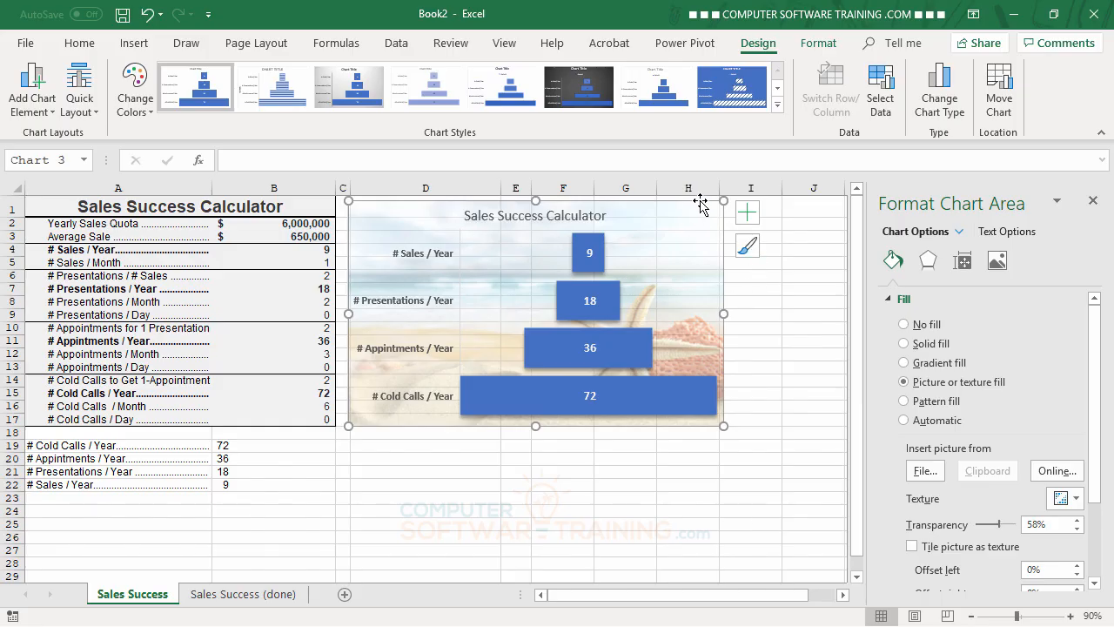
Step: Apply the third soft edge variation to the funnel chart's chart area and close the formatting pane
left_click(819, 46)
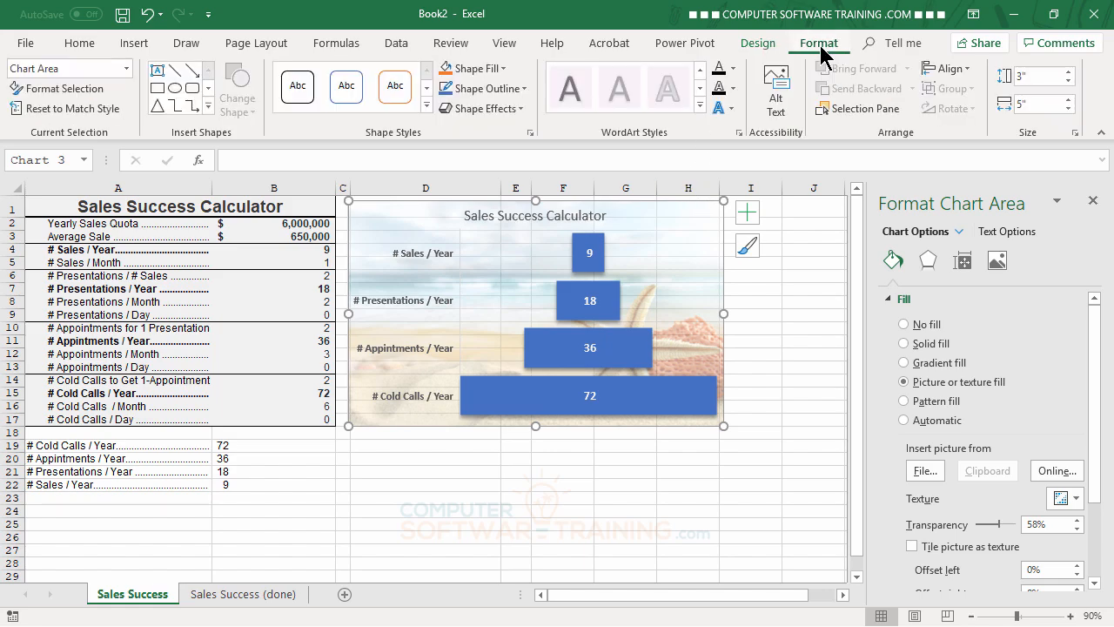
left_click(484, 109)
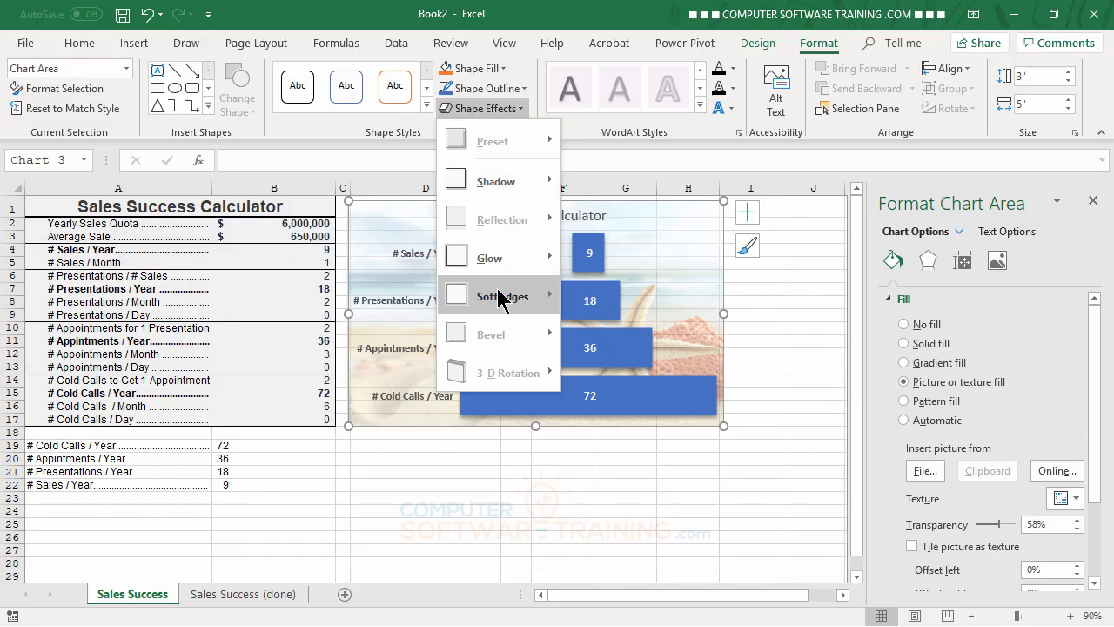
mouse_move(499, 296)
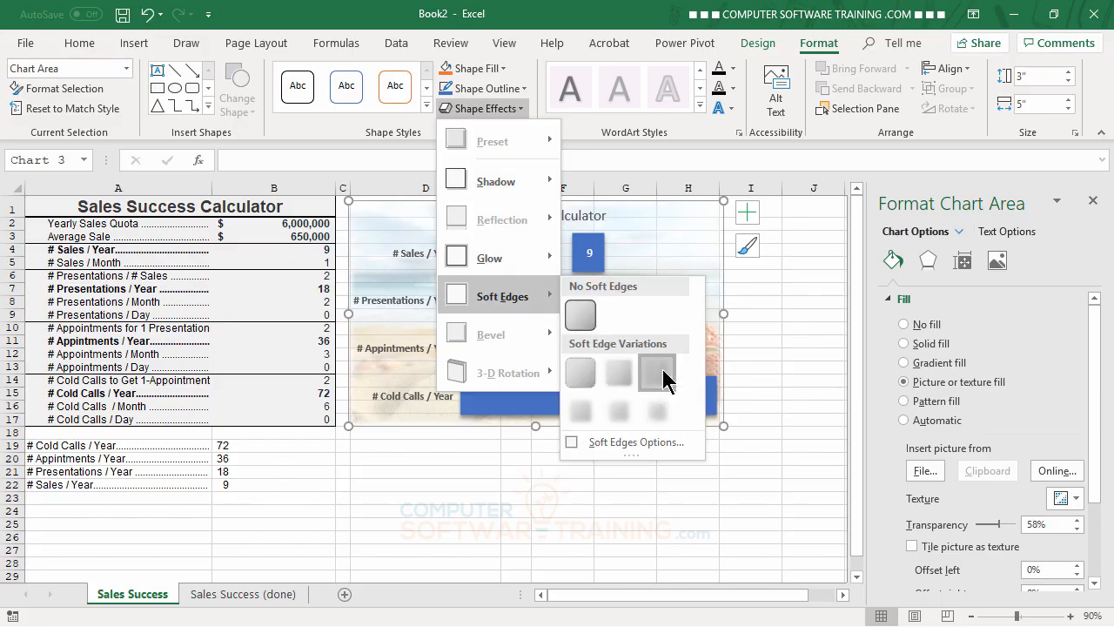
left_click(662, 369)
left_click(716, 533)
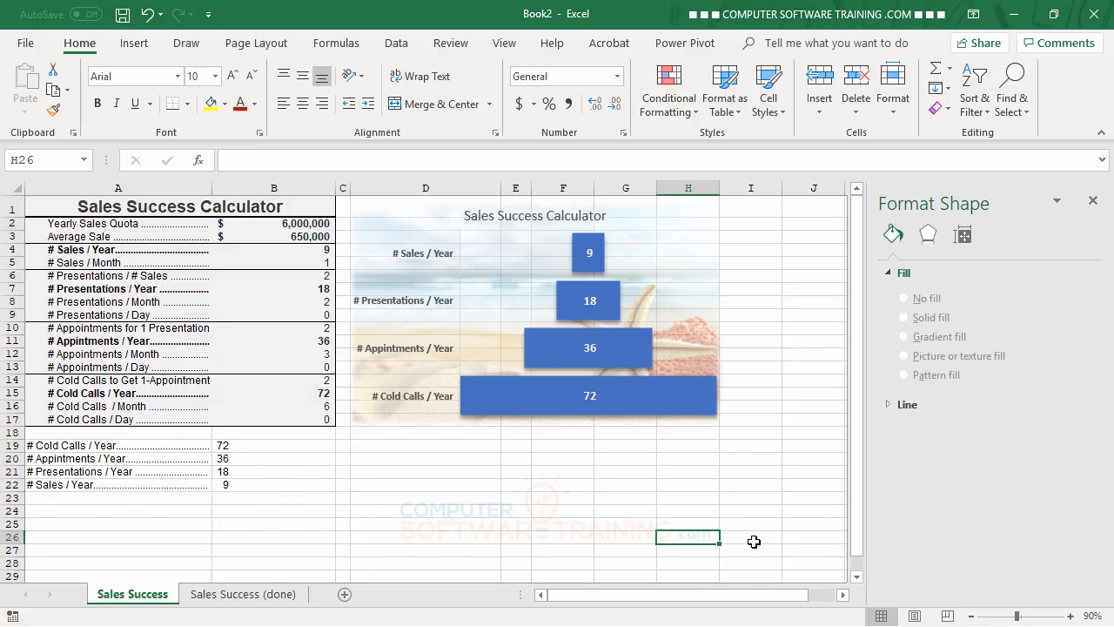
left_click(1093, 200)
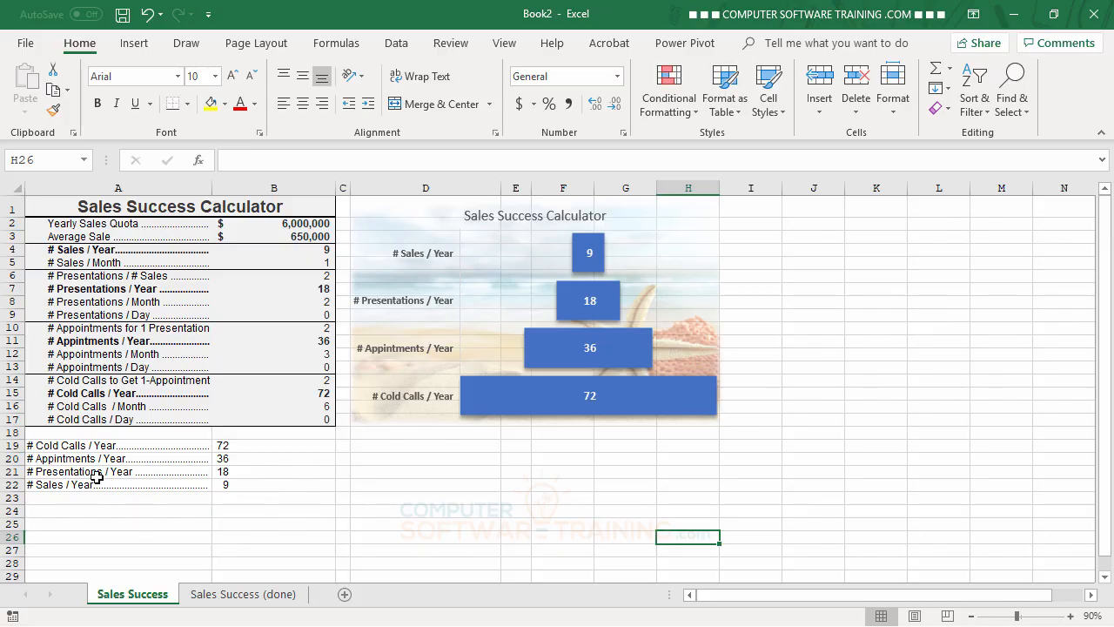
Step: Insert a second Funnel chart from A19:B22 and move it beside the first chart, starting at column I near row 1
left_click_drag(72, 445, 260, 482)
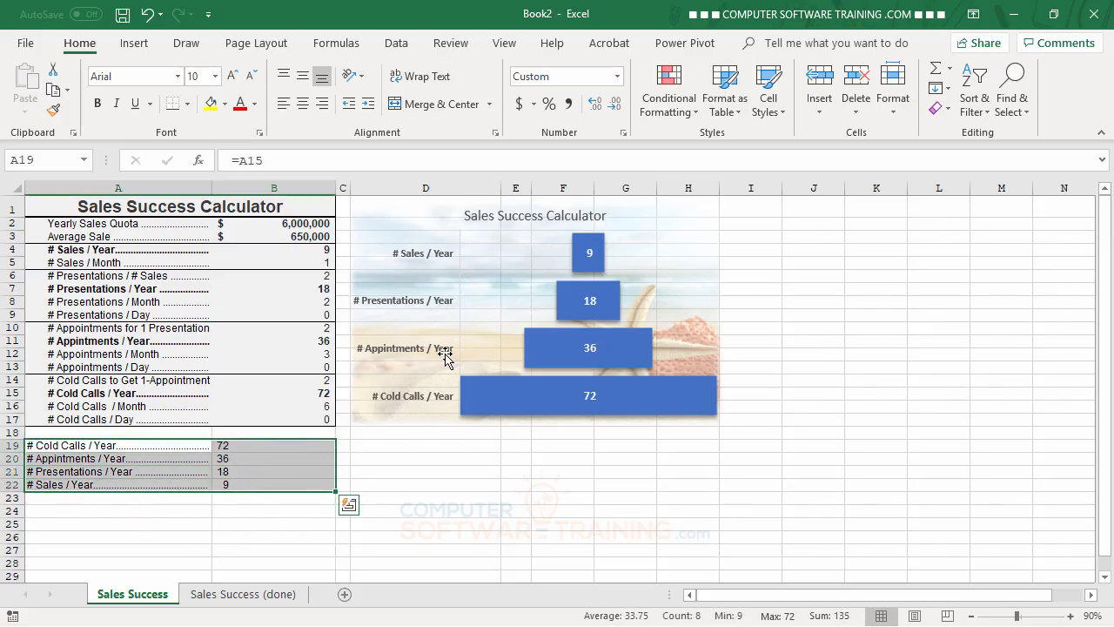
left_click(135, 46)
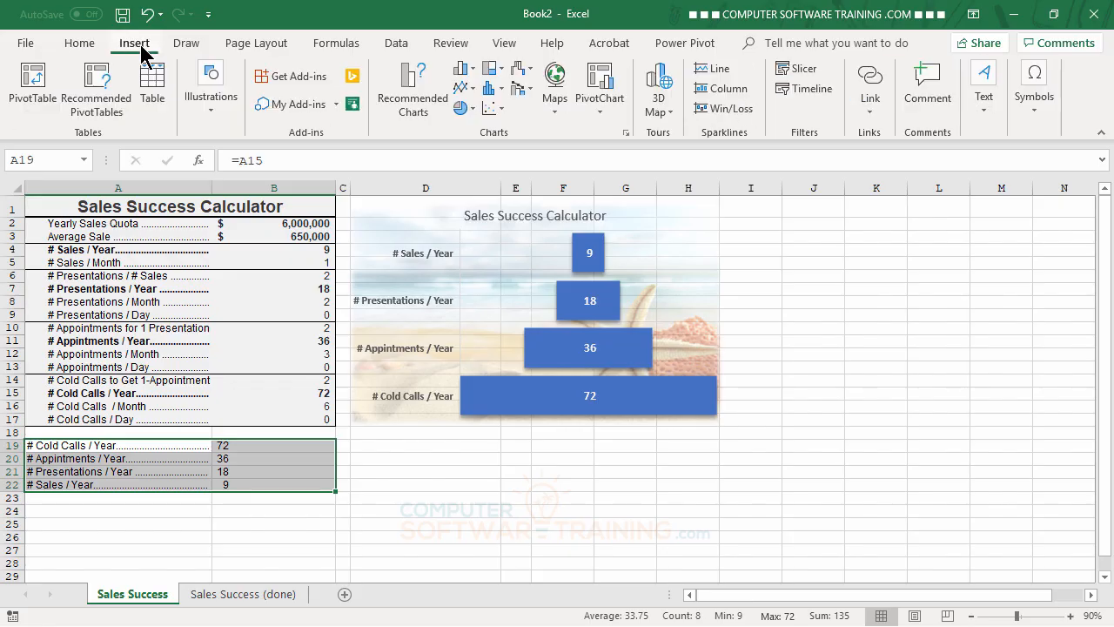
left_click(522, 76)
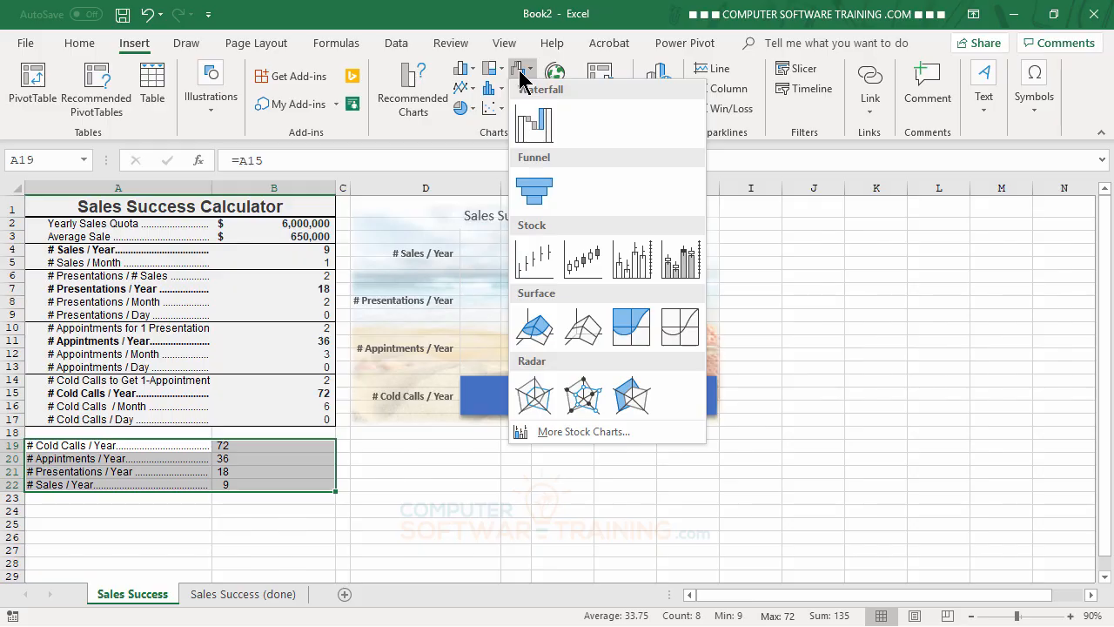
left_click(535, 189)
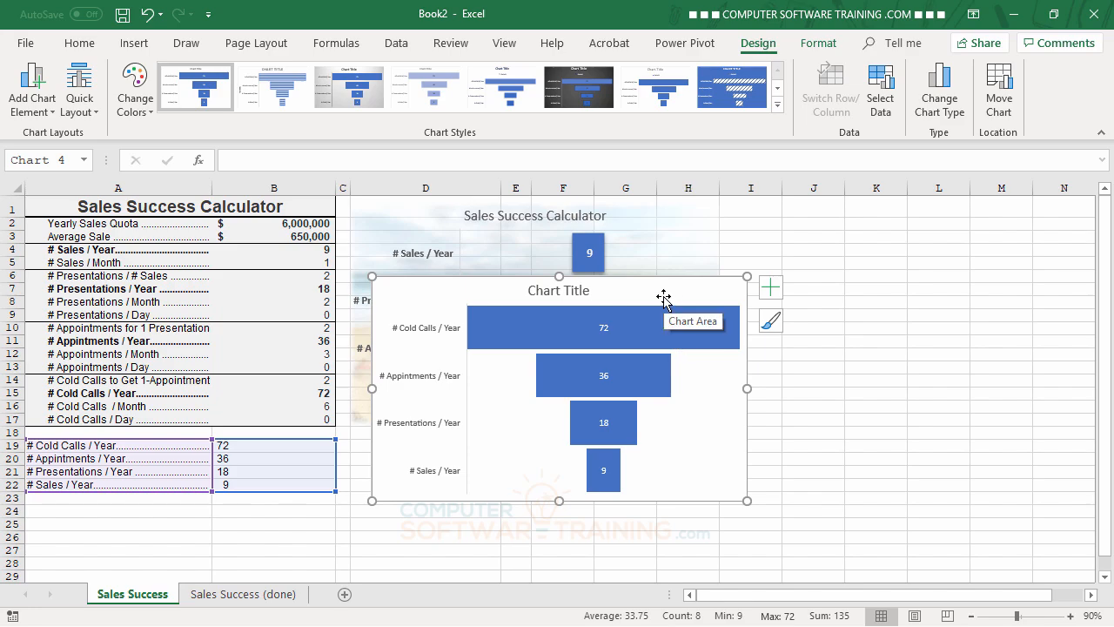
left_click_drag(663, 298, 1020, 215)
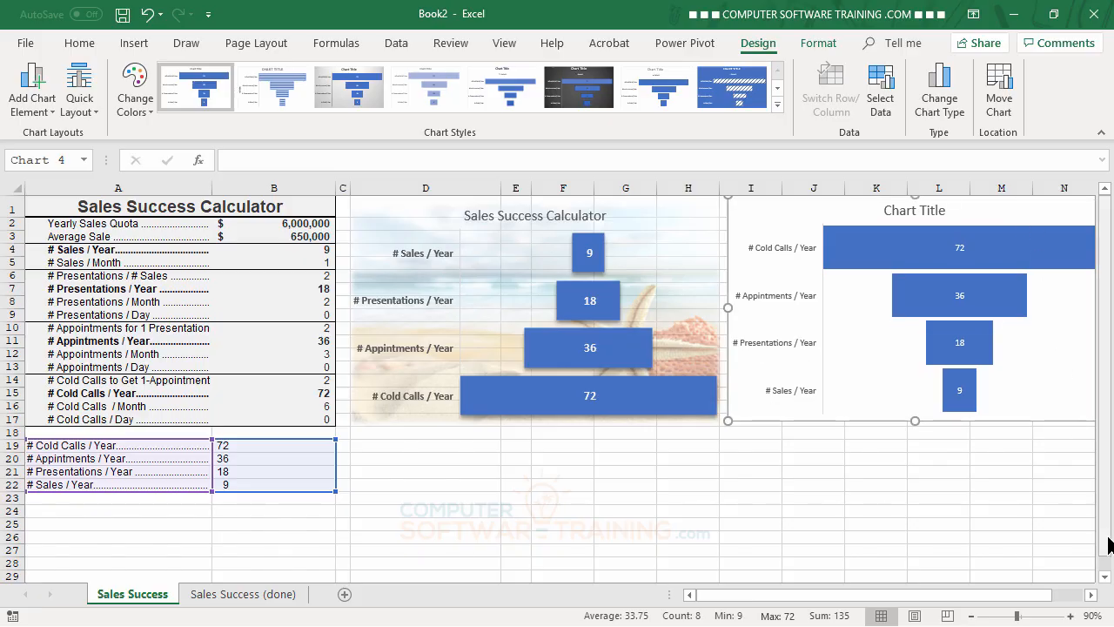
Step: Fill the second funnel chart's chart area with the beach and starfish picture at 58% transparency and close the formatting pane
left_click(1089, 595)
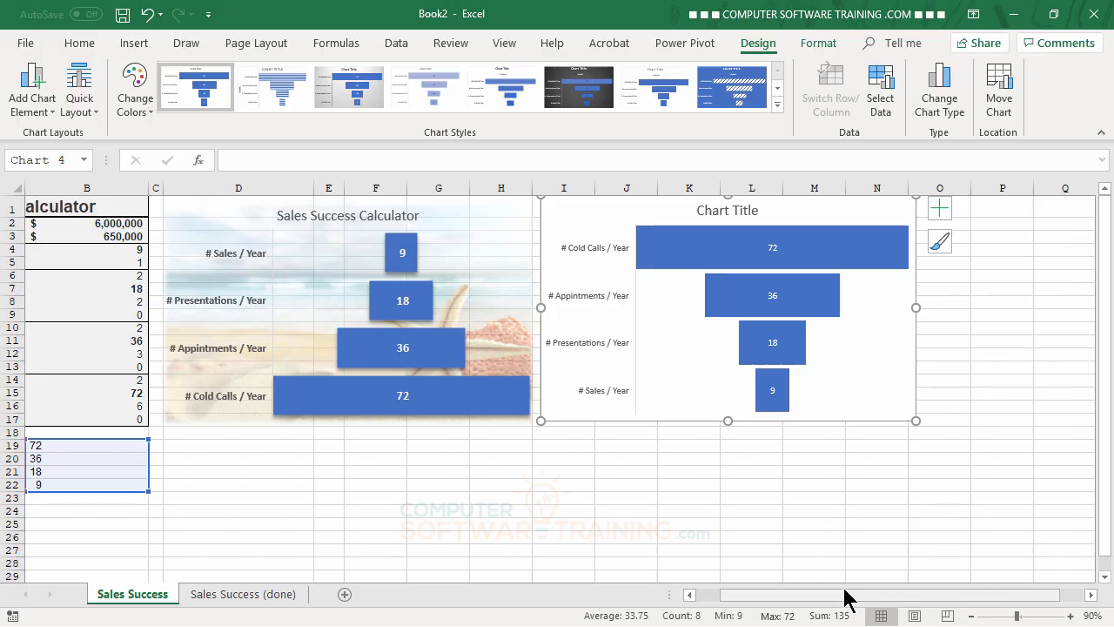
left_click(874, 549)
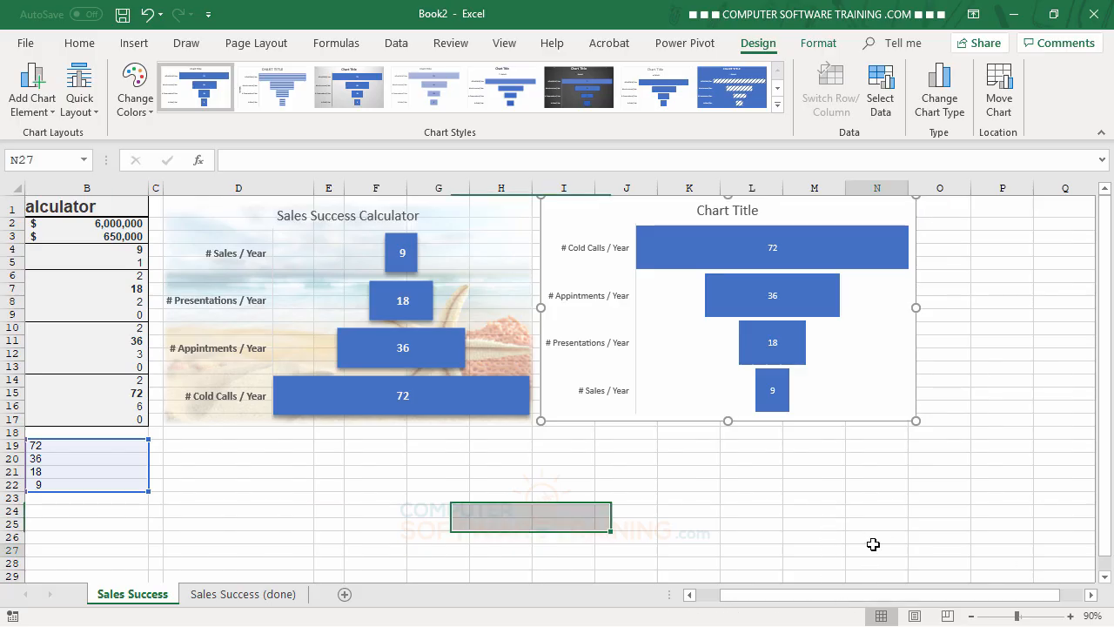
double_click(888, 304)
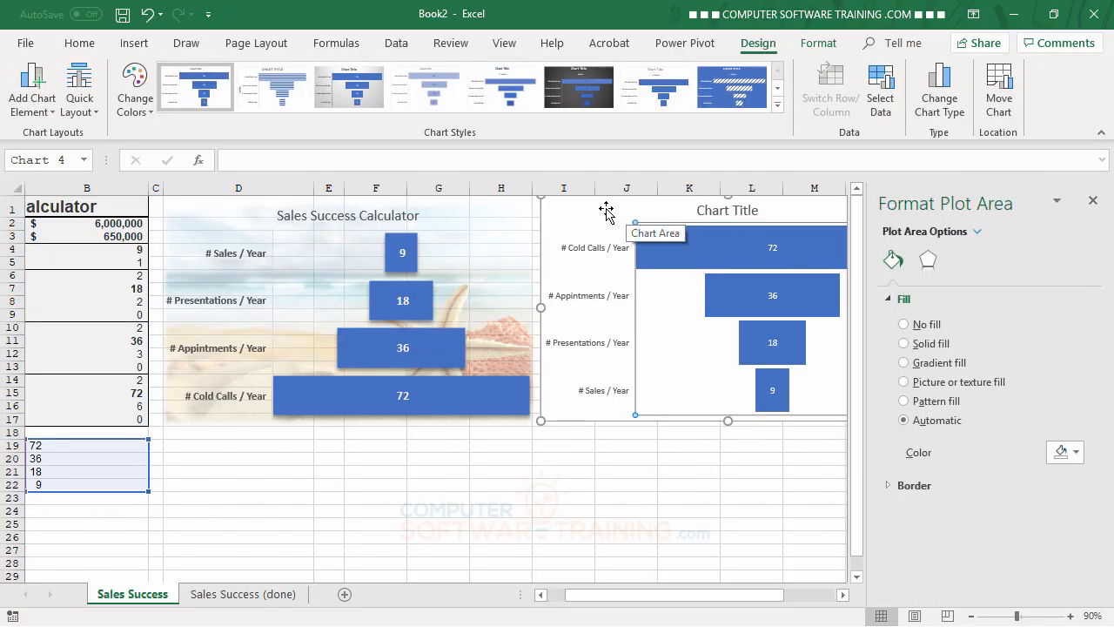
left_click(606, 211)
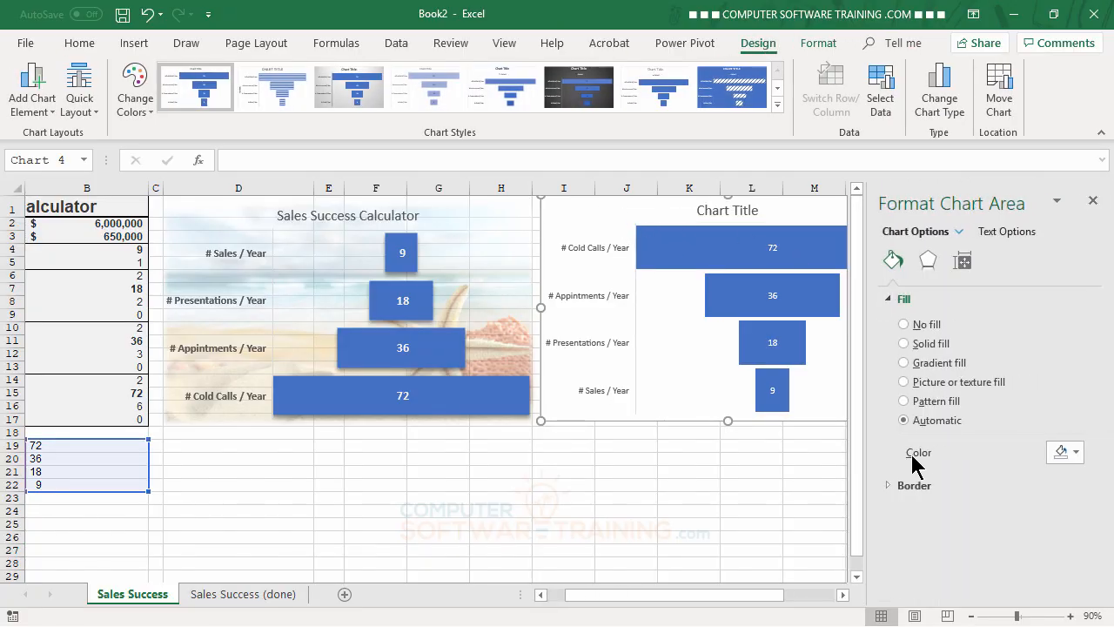
left_click(904, 382)
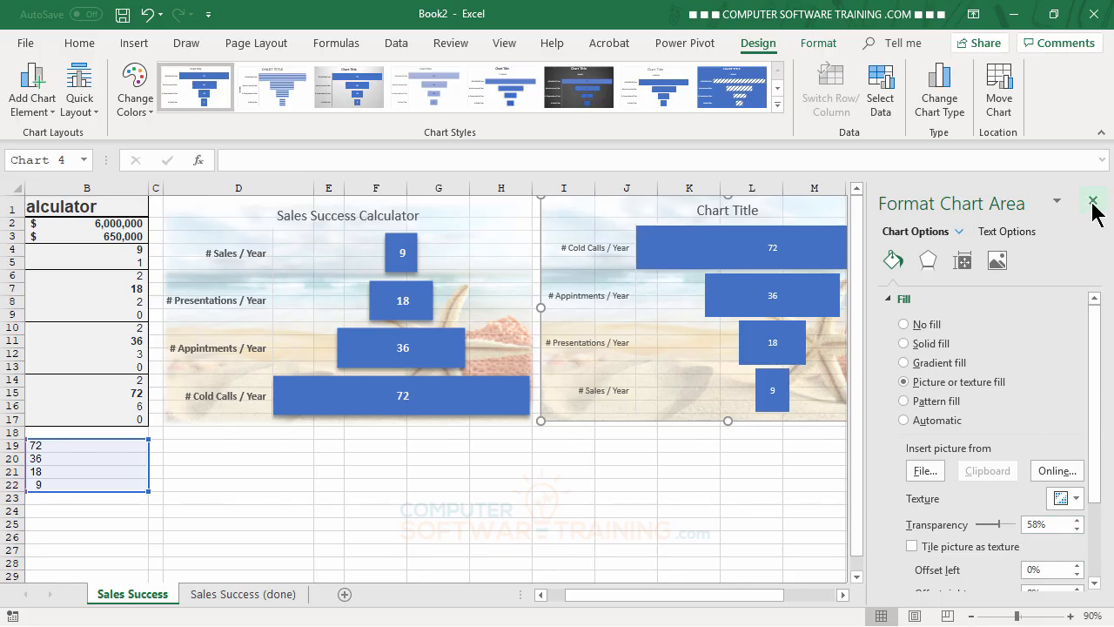
left_click(1093, 202)
left_click(879, 537)
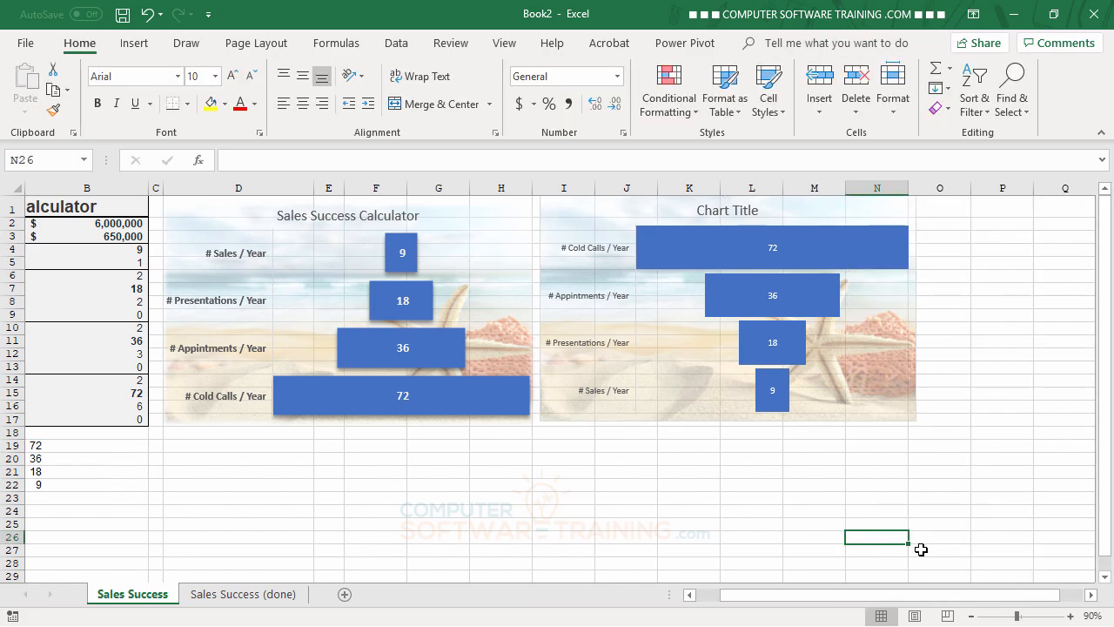
key("Down")
key("Left")
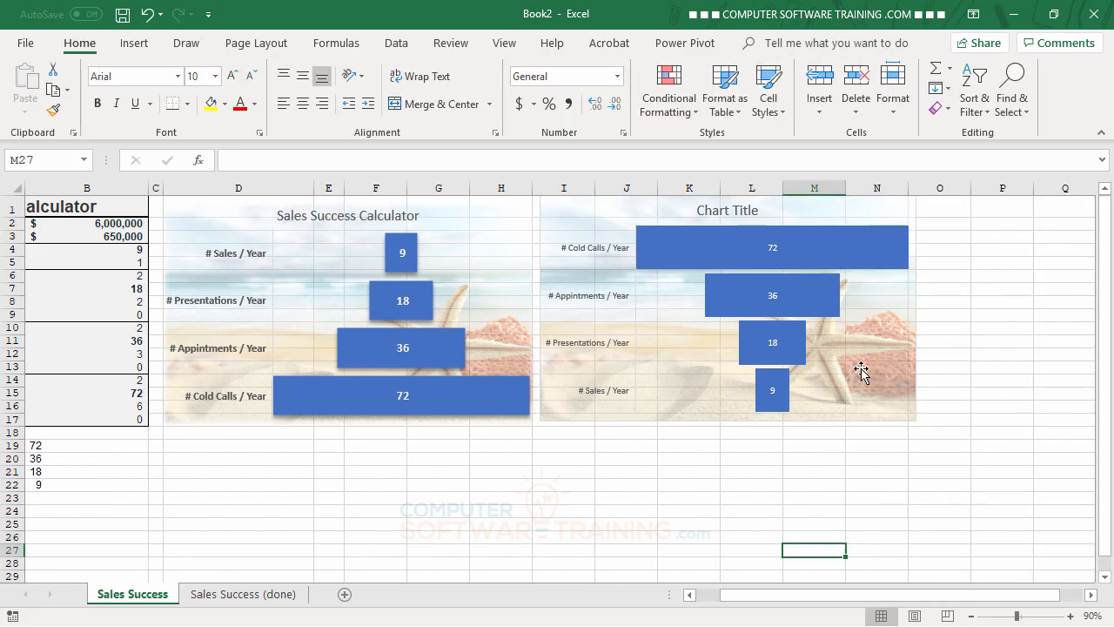
Step: Set the gap width of the second funnel chart's data series to 18% and close the formatting pane
double_click(817, 259)
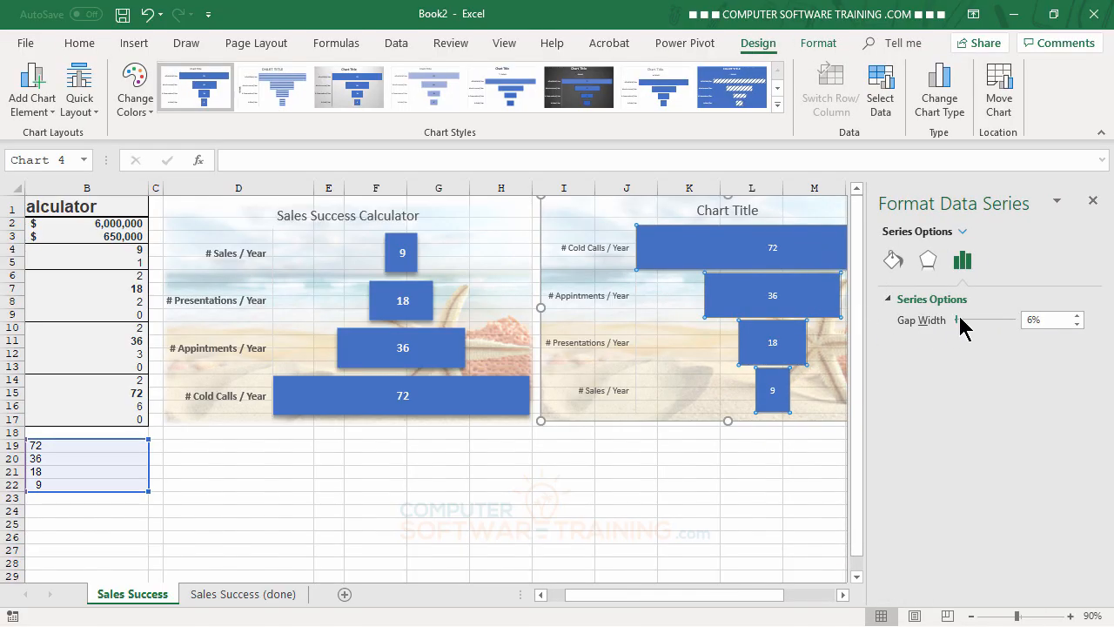
left_click(1077, 316)
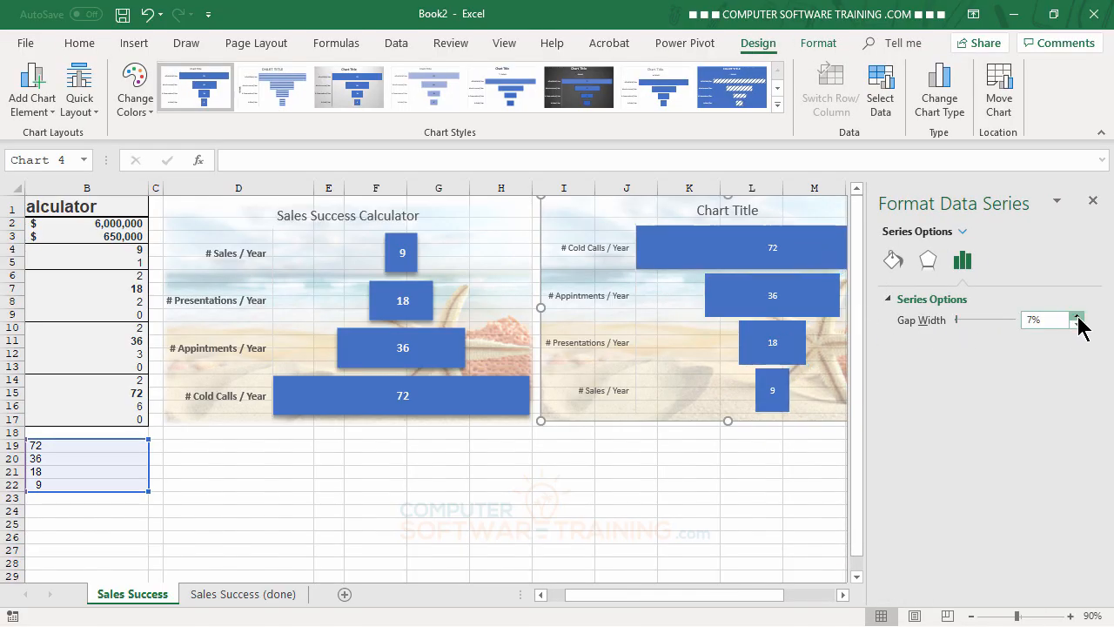
left_click(1078, 316)
left_click(1078, 316)
left_click(1077, 316)
left_click(1078, 316)
left_click(1077, 316)
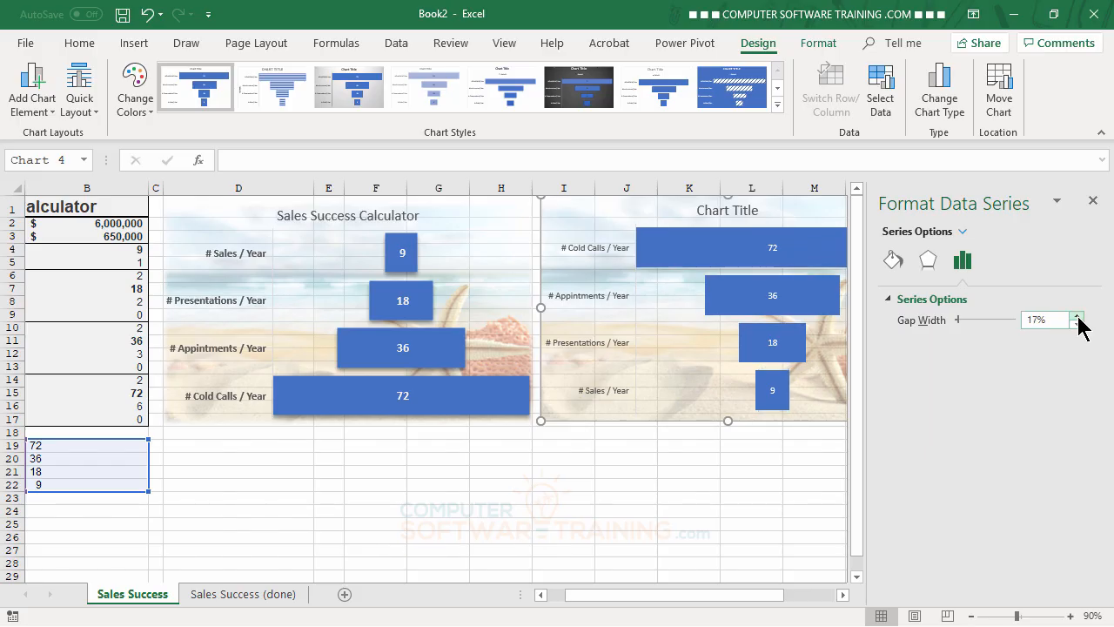
left_click(1077, 316)
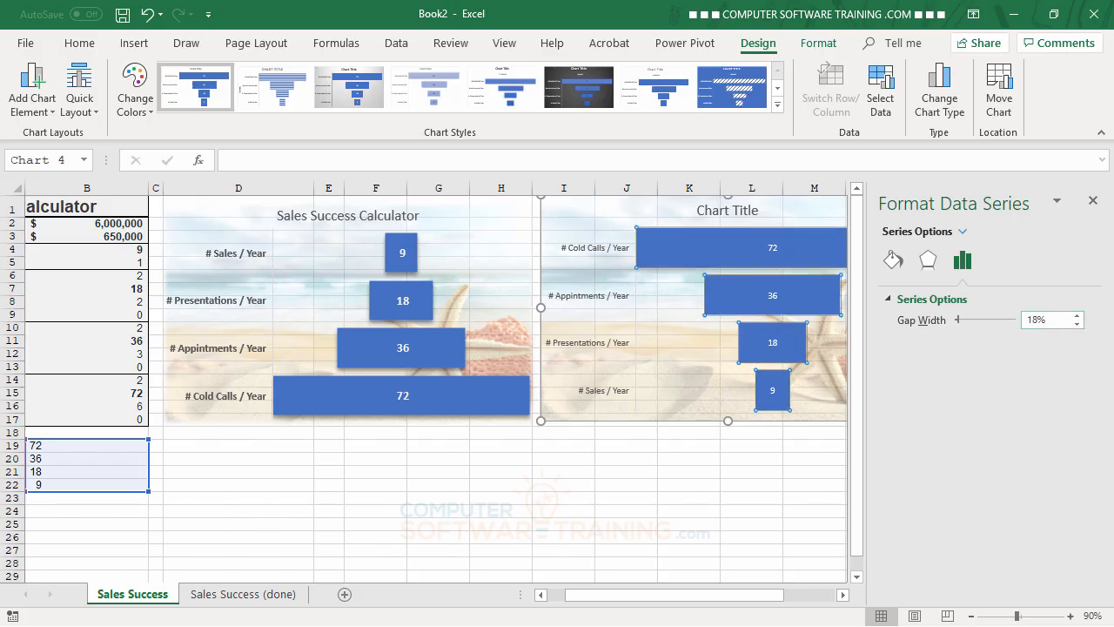
left_click(1093, 201)
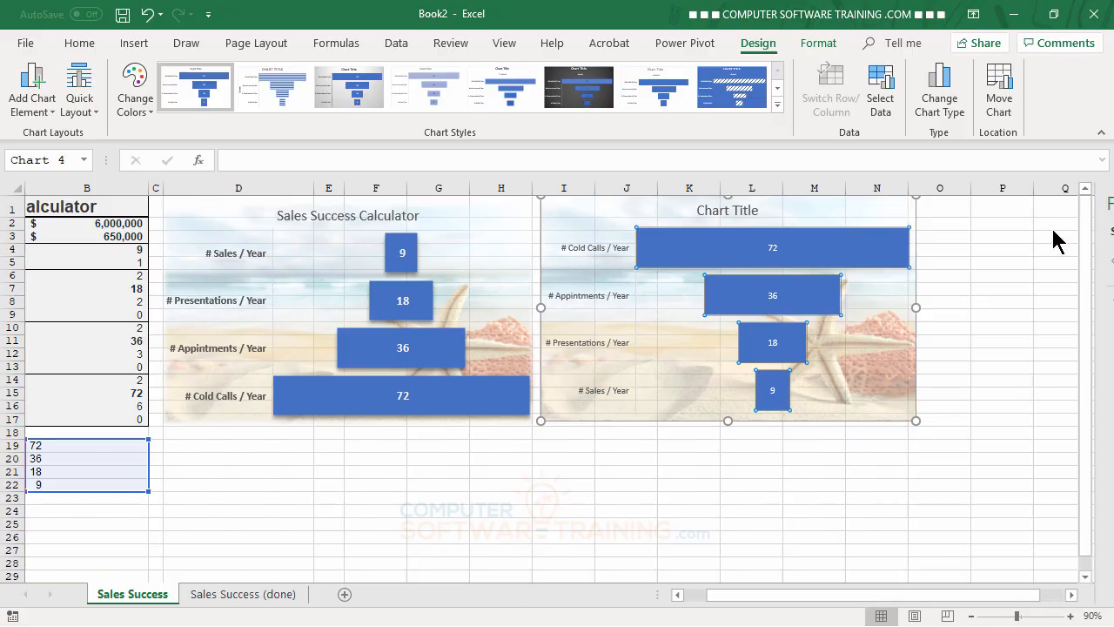
Step: Make the second funnel chart's data labels bold and white, and enlarge their font to one size below 14
left_click(771, 251)
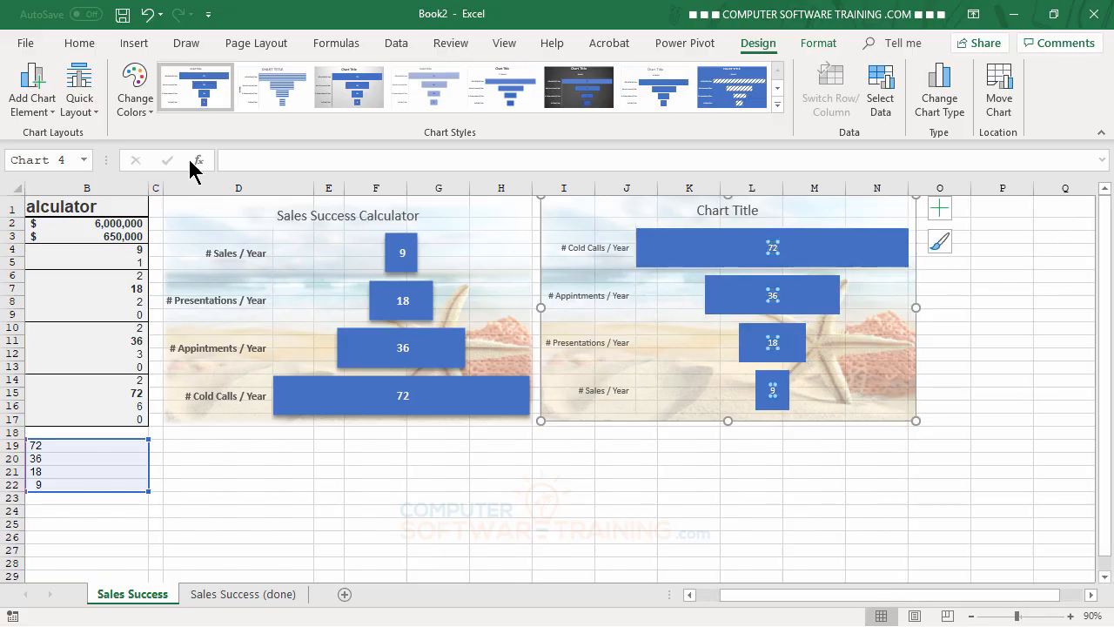
left_click(79, 43)
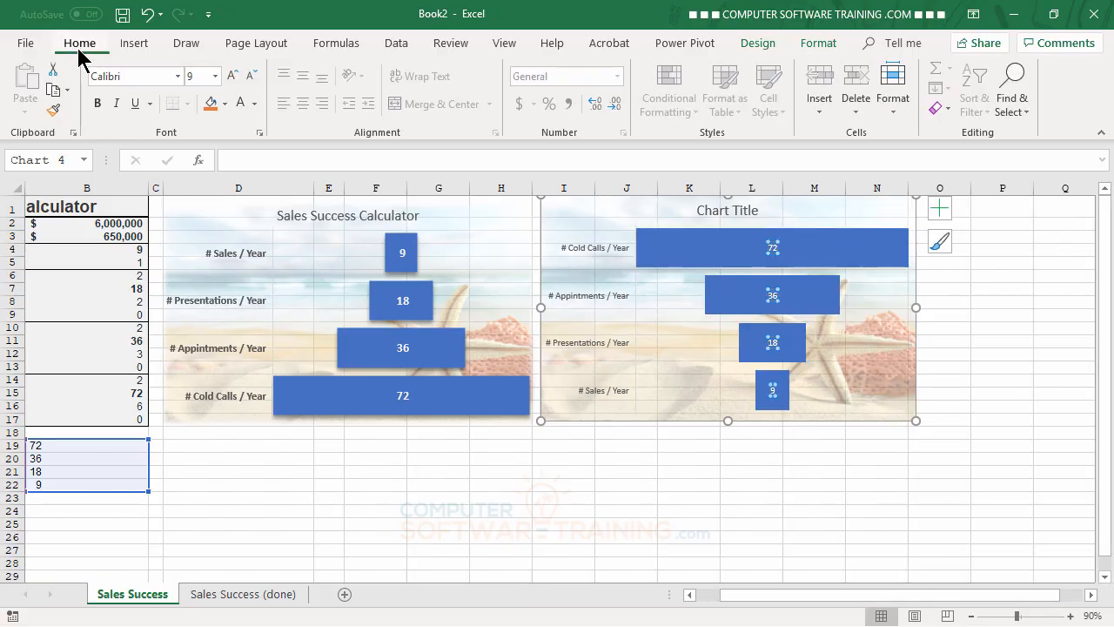
left_click(98, 104)
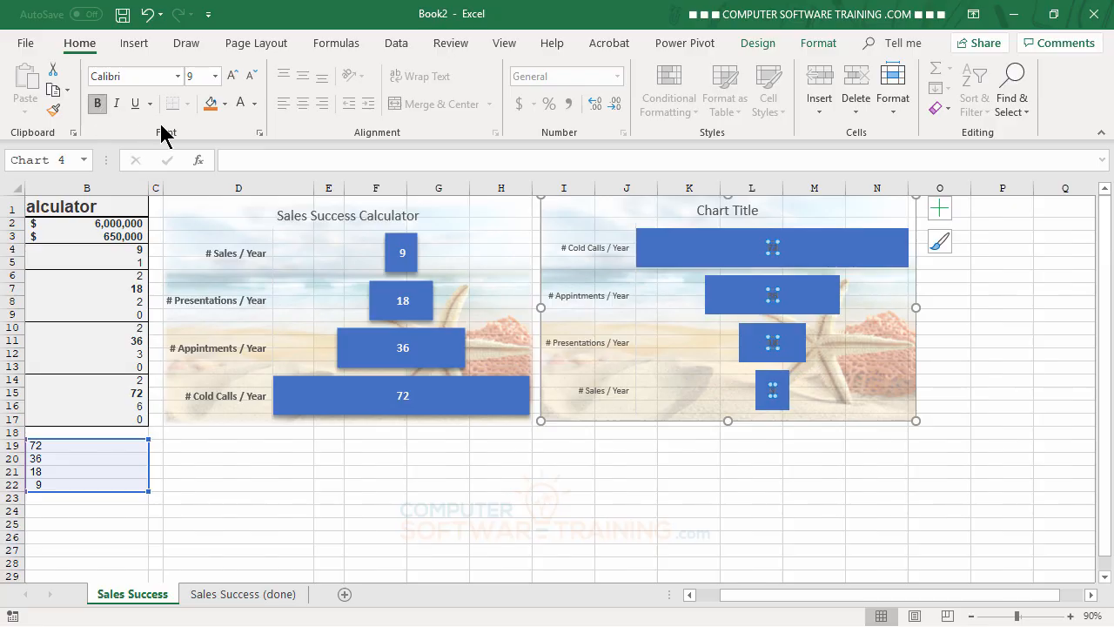
left_click(242, 103)
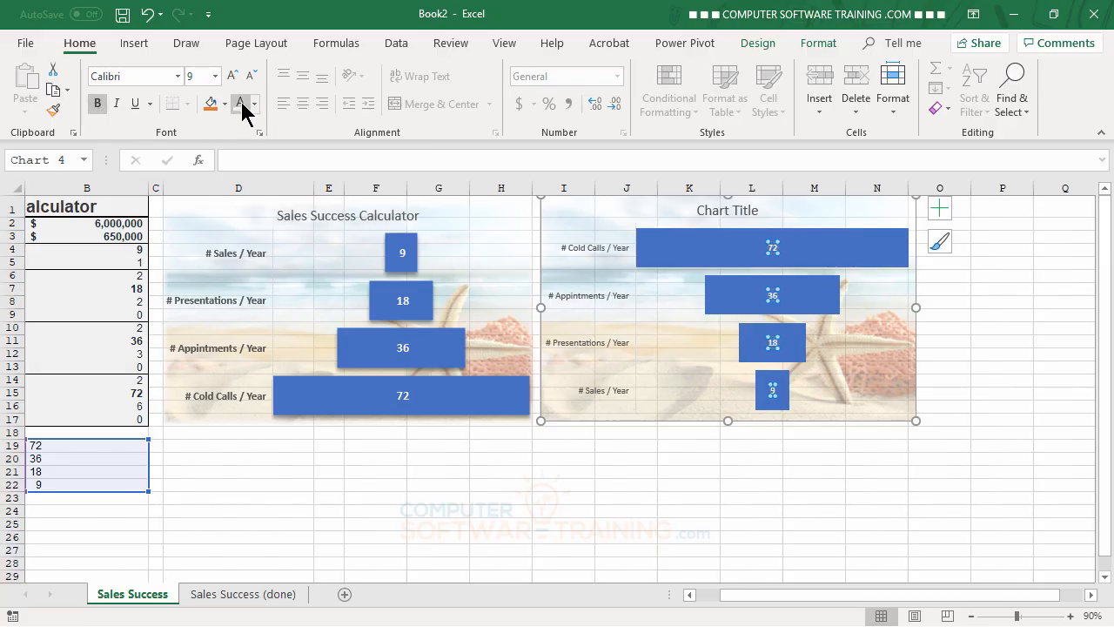
left_click(231, 76)
left_click(232, 76)
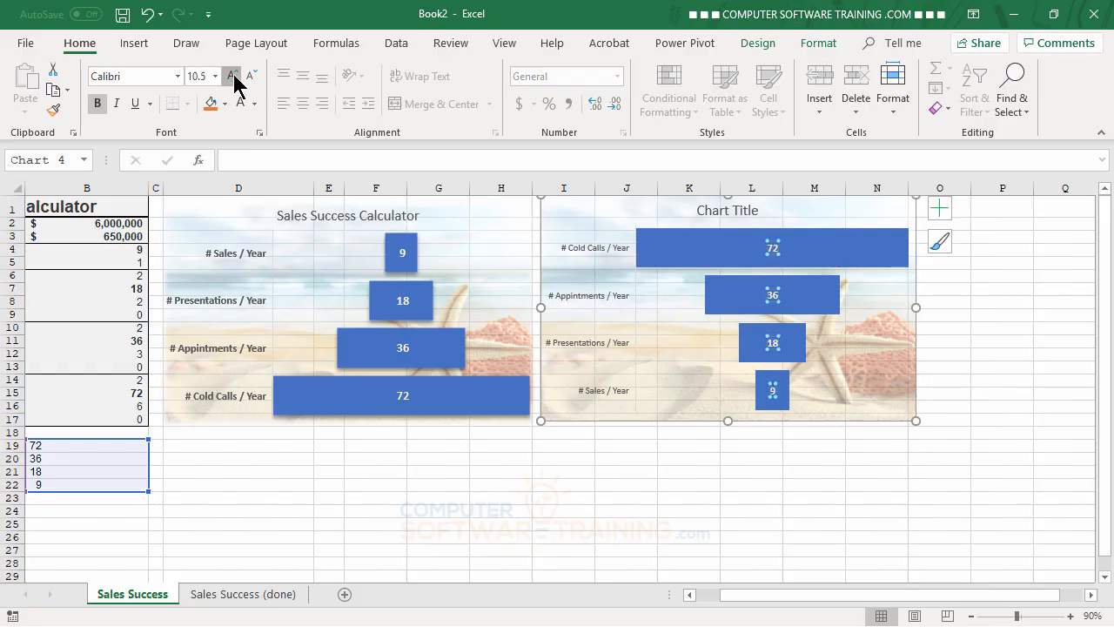
left_click(231, 76)
left_click(231, 76)
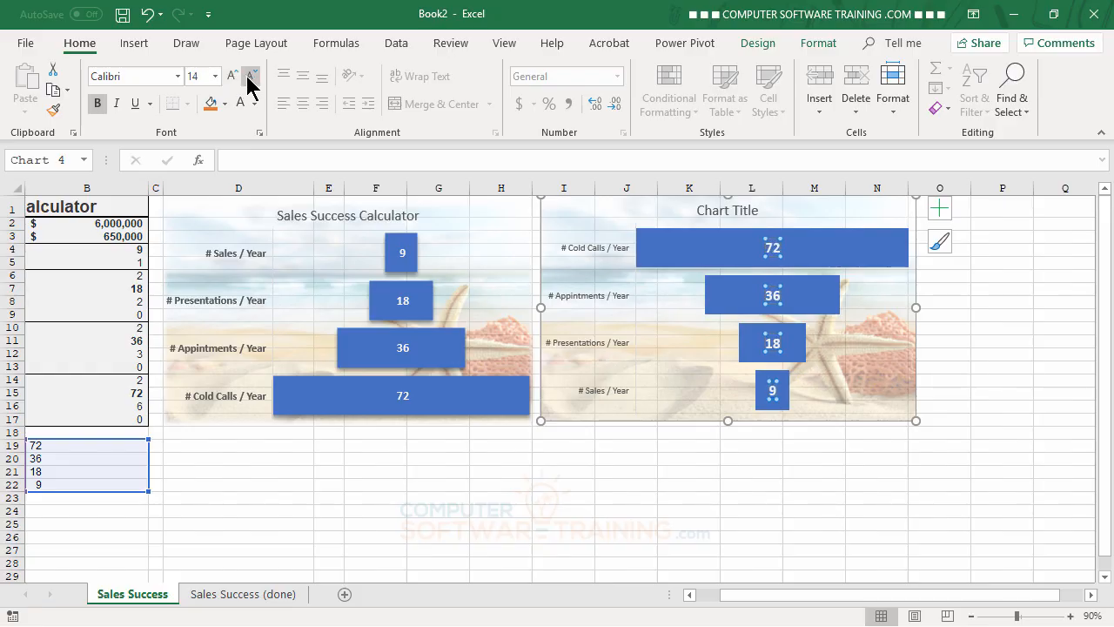
left_click(250, 76)
left_click(367, 486)
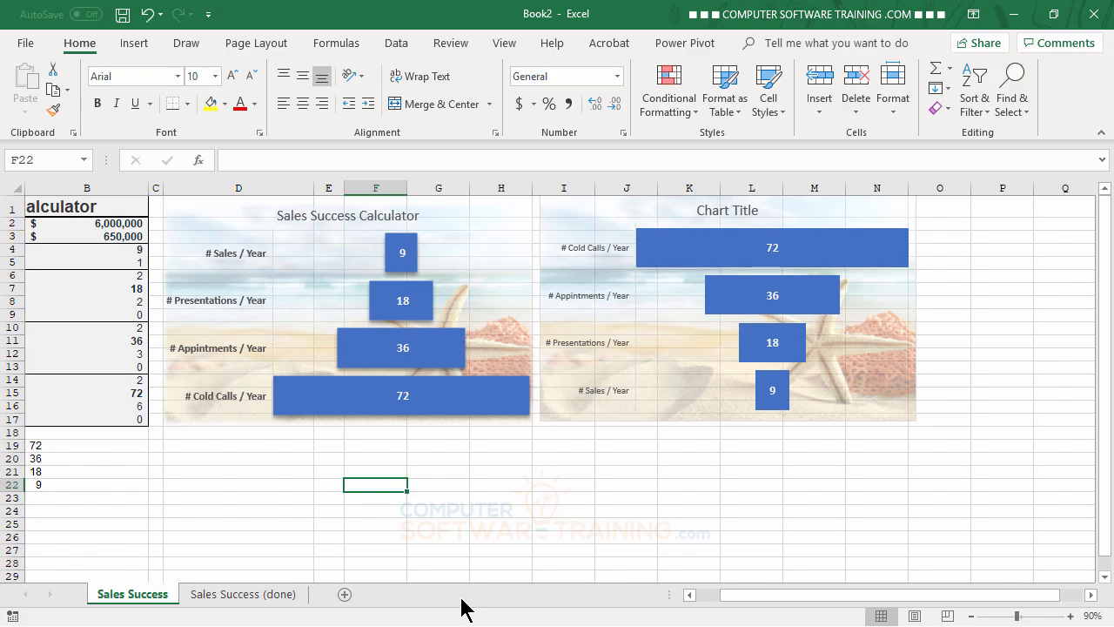
Step: Change the second funnel chart's title to "Sales Success Calculator"
left_click(738, 212)
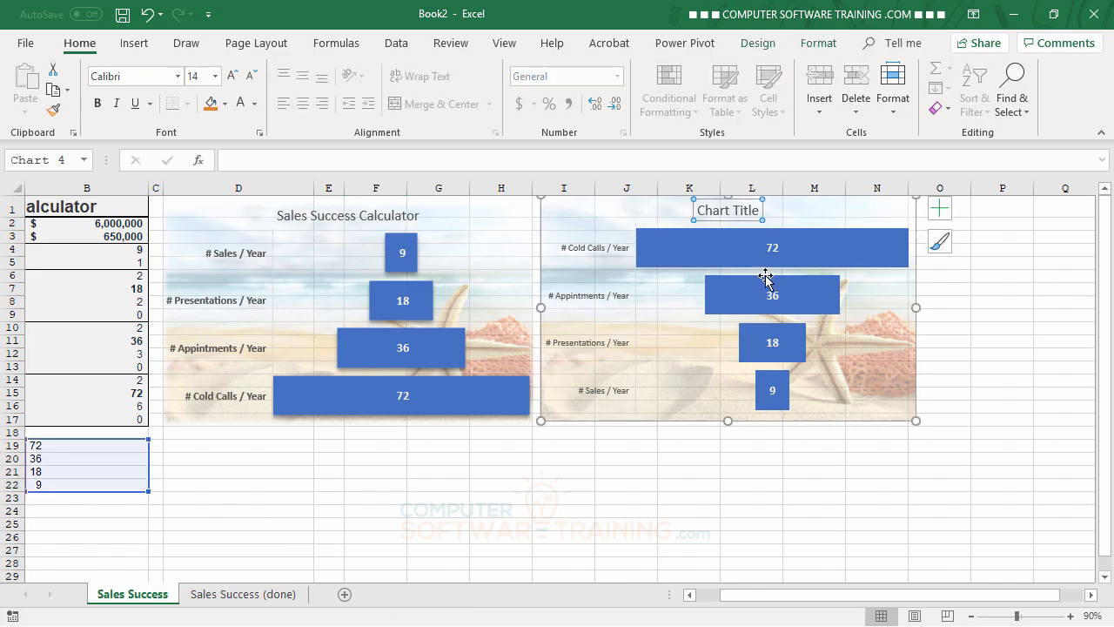
type("Sale")
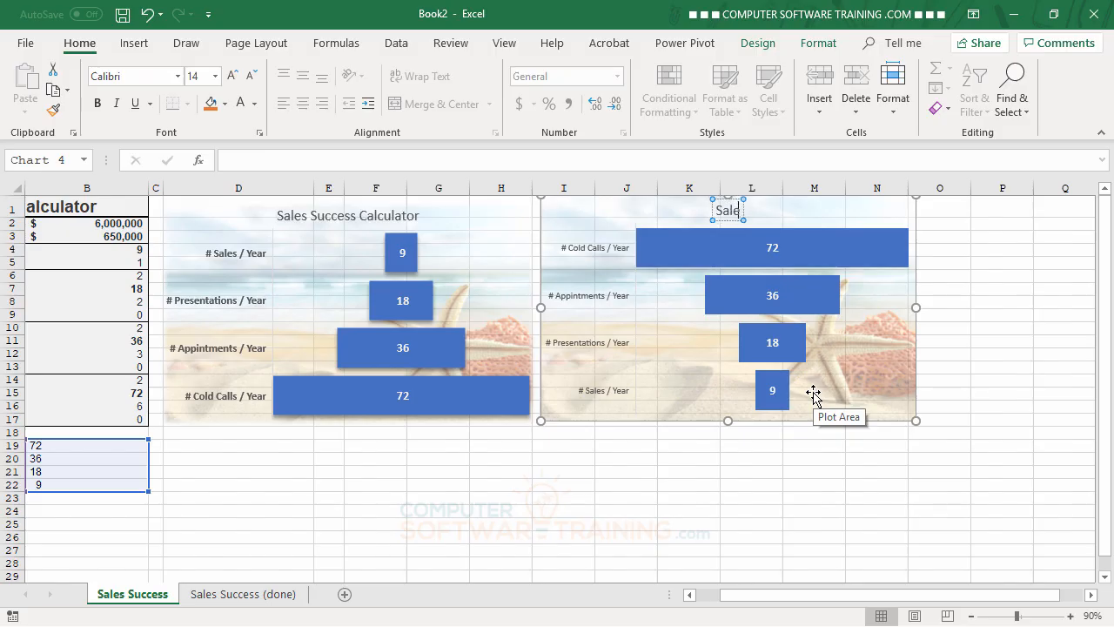
type("s Success")
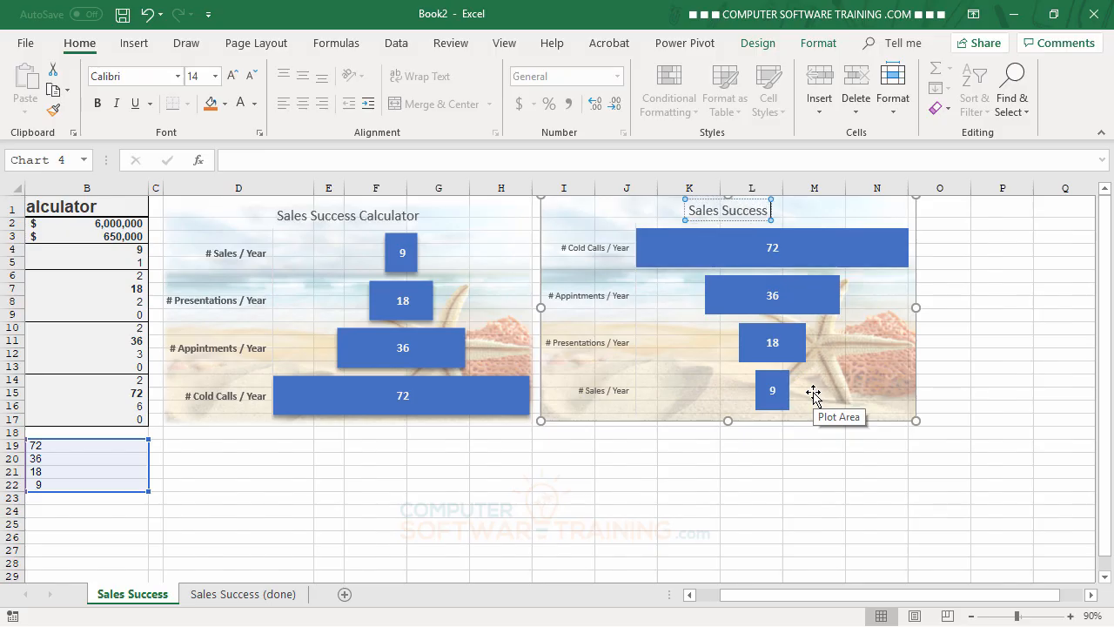
type(" Calcula")
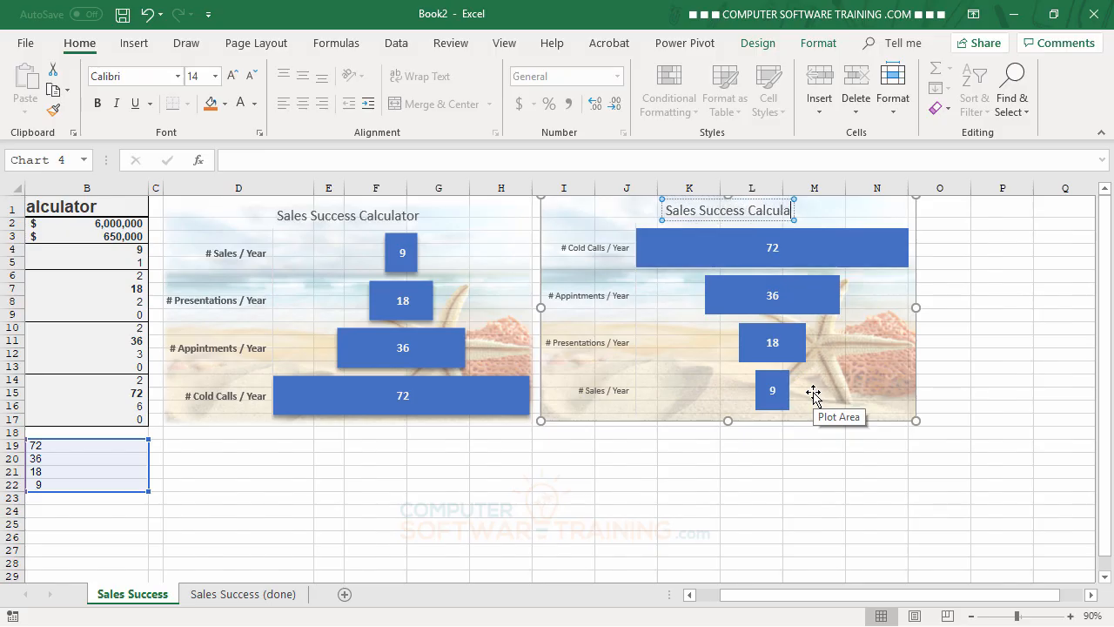
type("tor")
key("Return")
key("BackSpace")
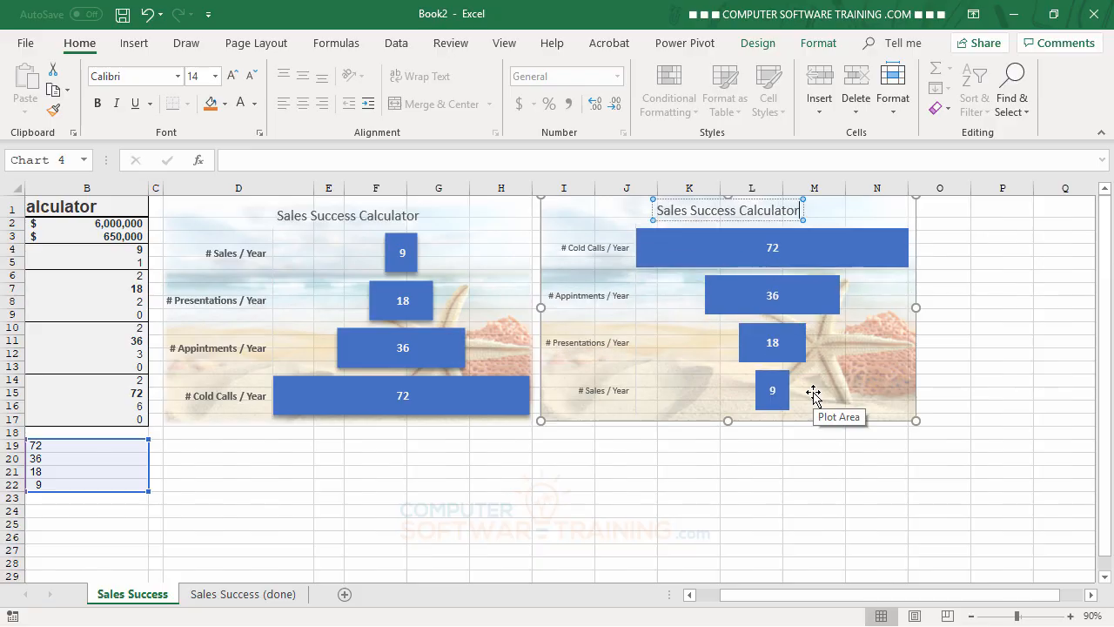
left_click(1002, 475)
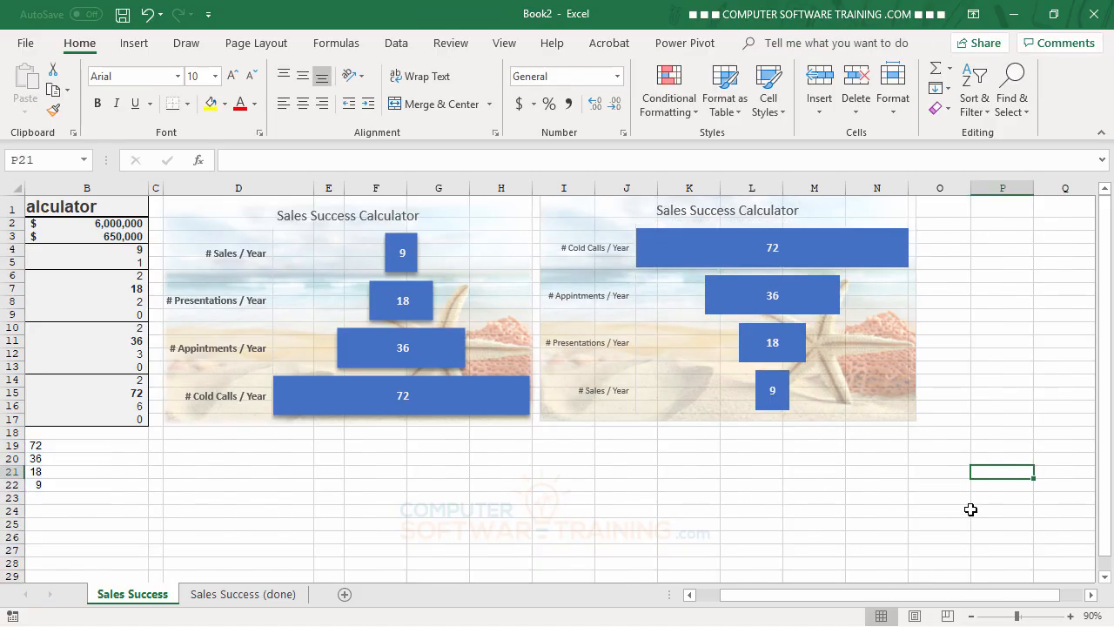
Step: Apply the third soft edge variation to the second funnel chart's chart area
left_click(907, 415)
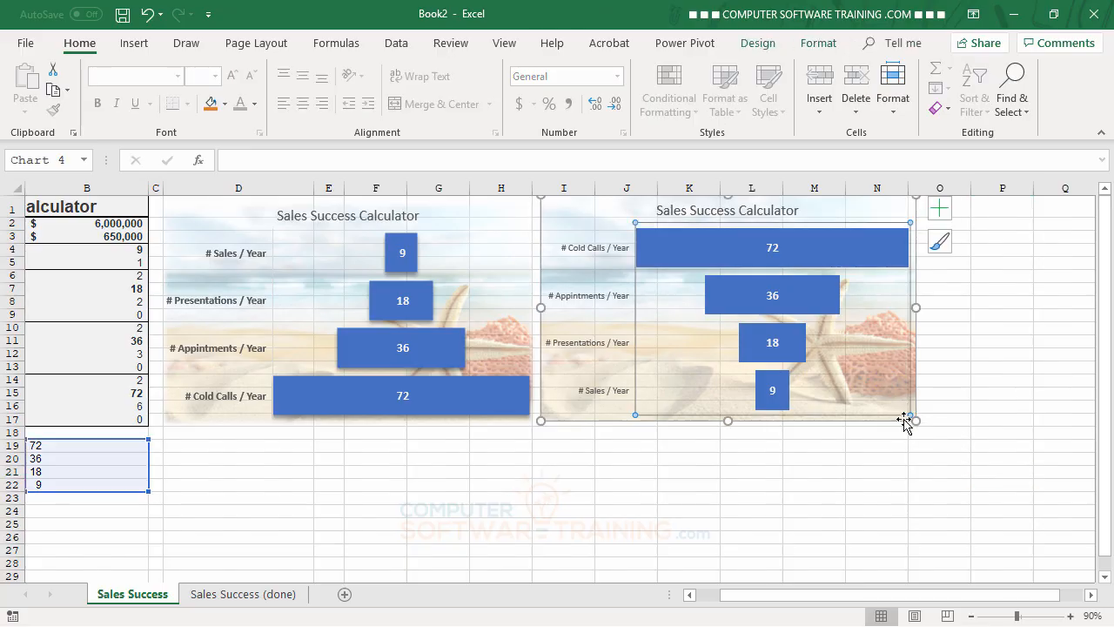
left_click(903, 419)
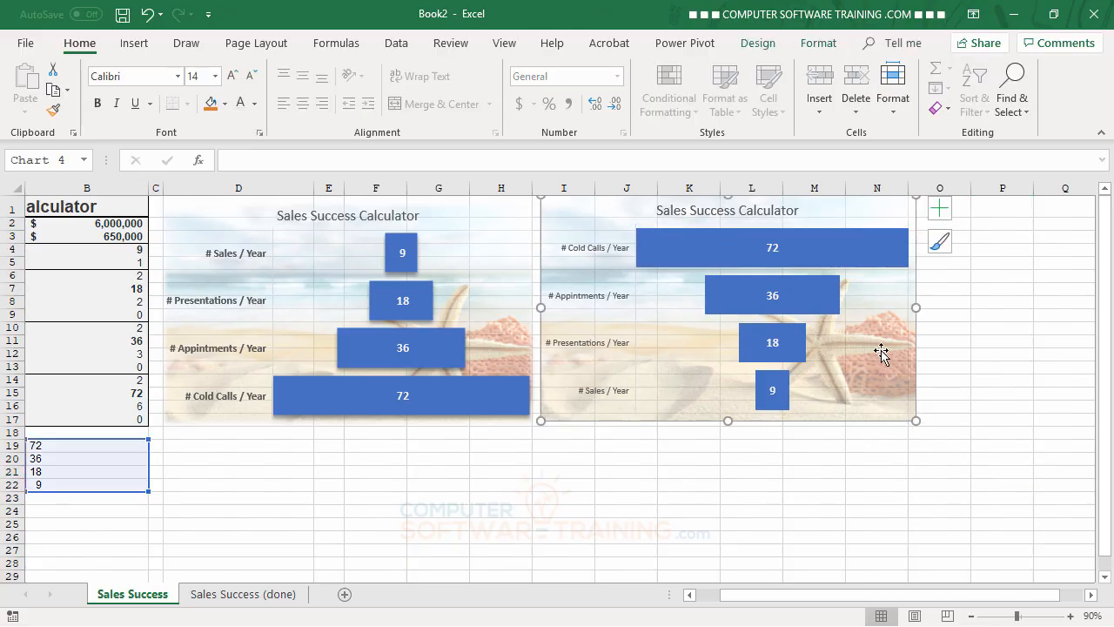
left_click(818, 48)
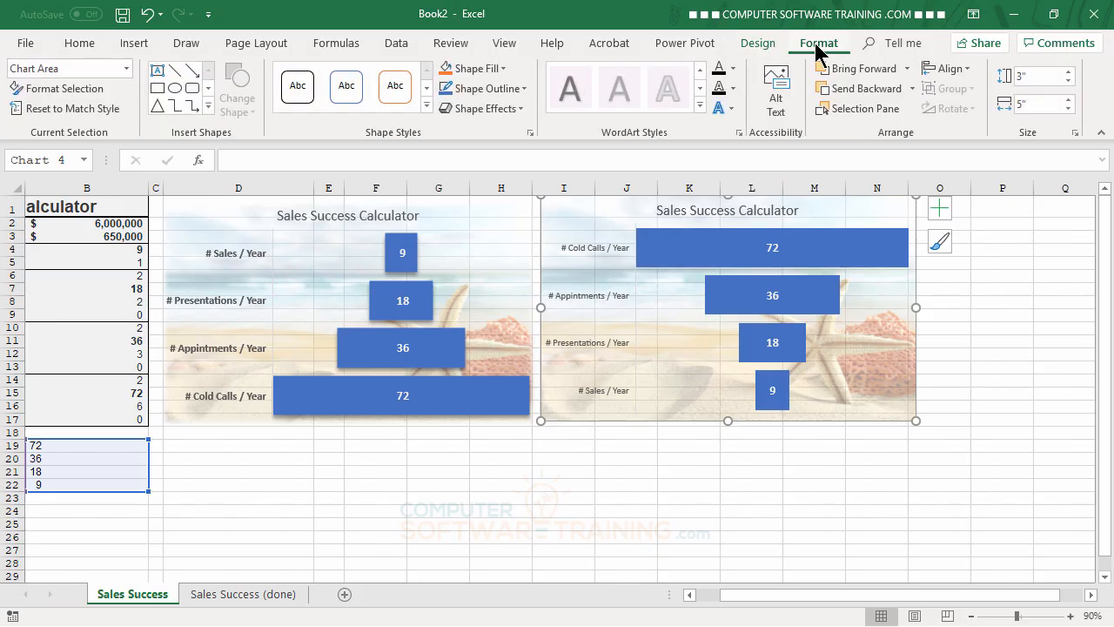
left_click(522, 110)
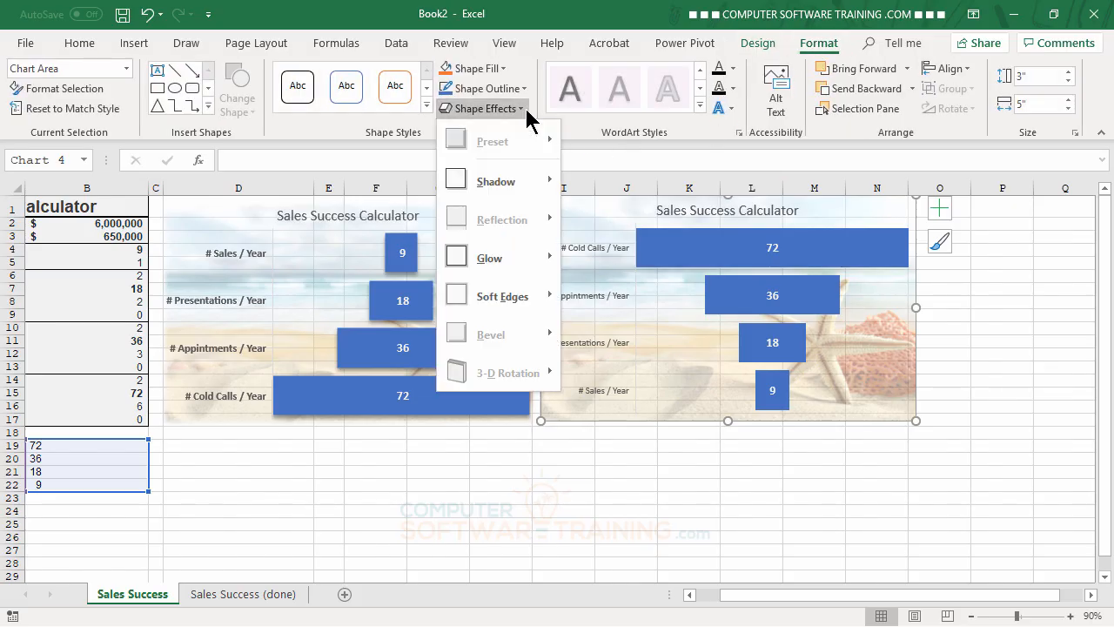
mouse_move(498, 262)
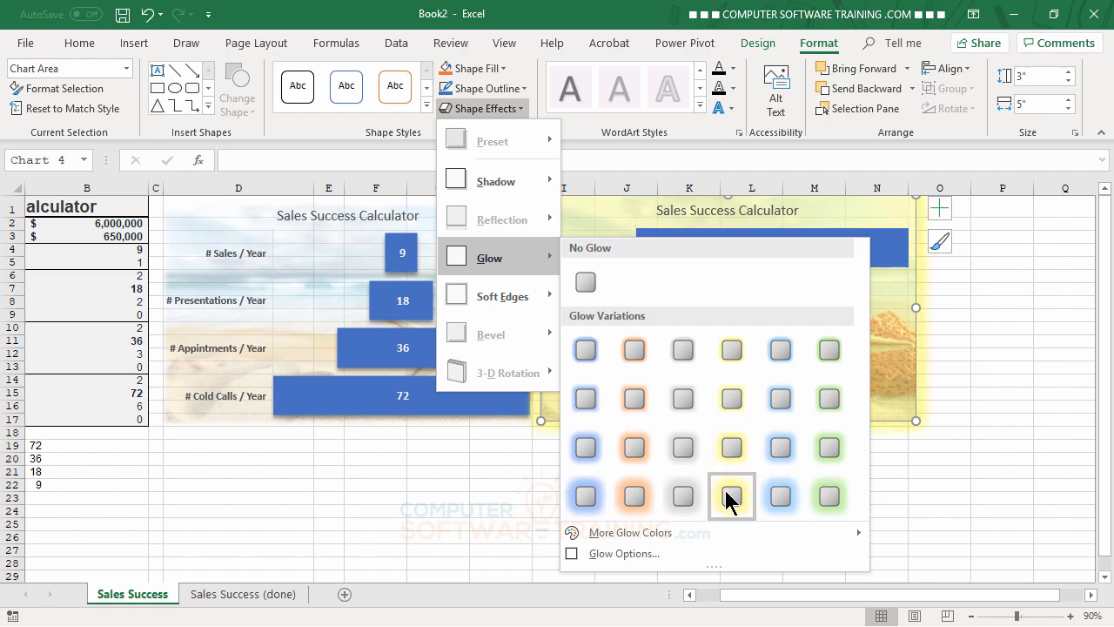
mouse_move(527, 298)
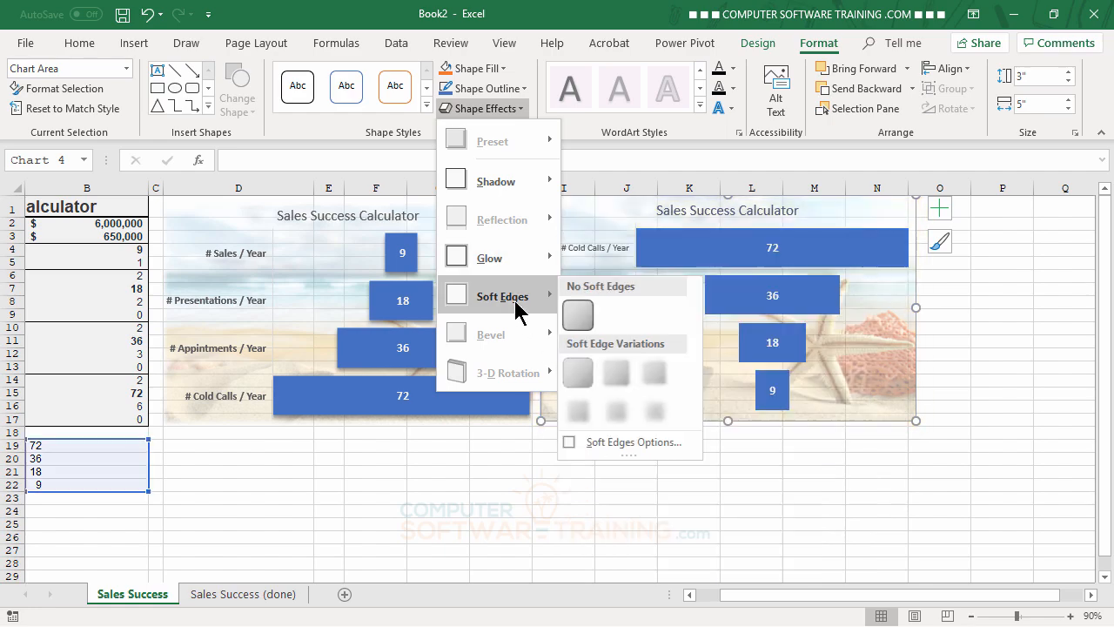
left_click(658, 373)
left_click(846, 504)
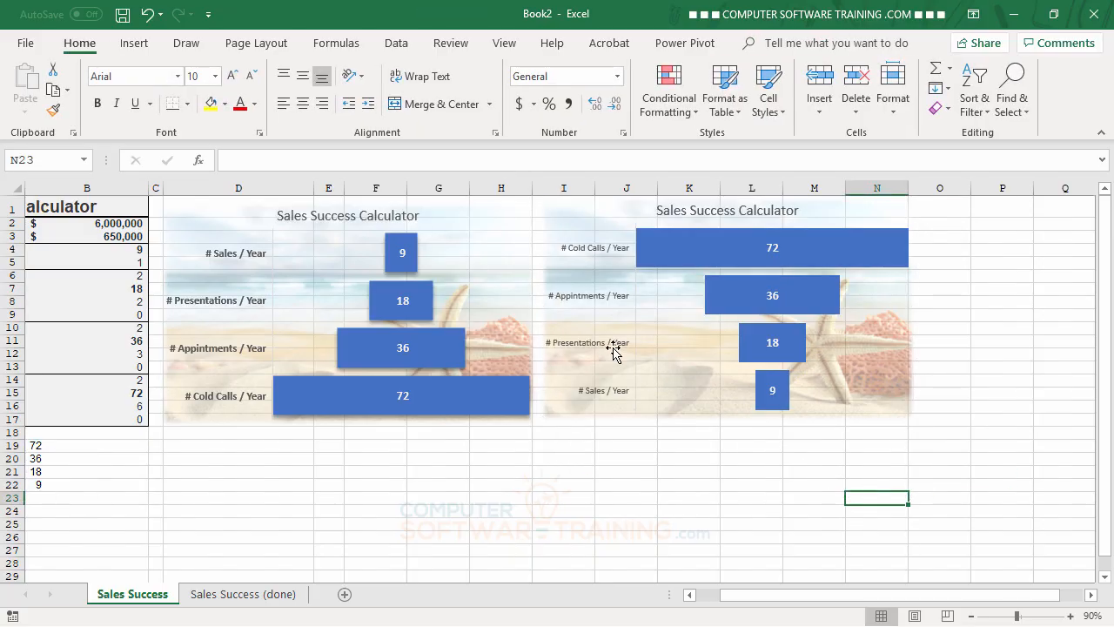
Step: Make the second funnel chart's category axis labels bold and enlarge their font size to 10.5
left_click(577, 251)
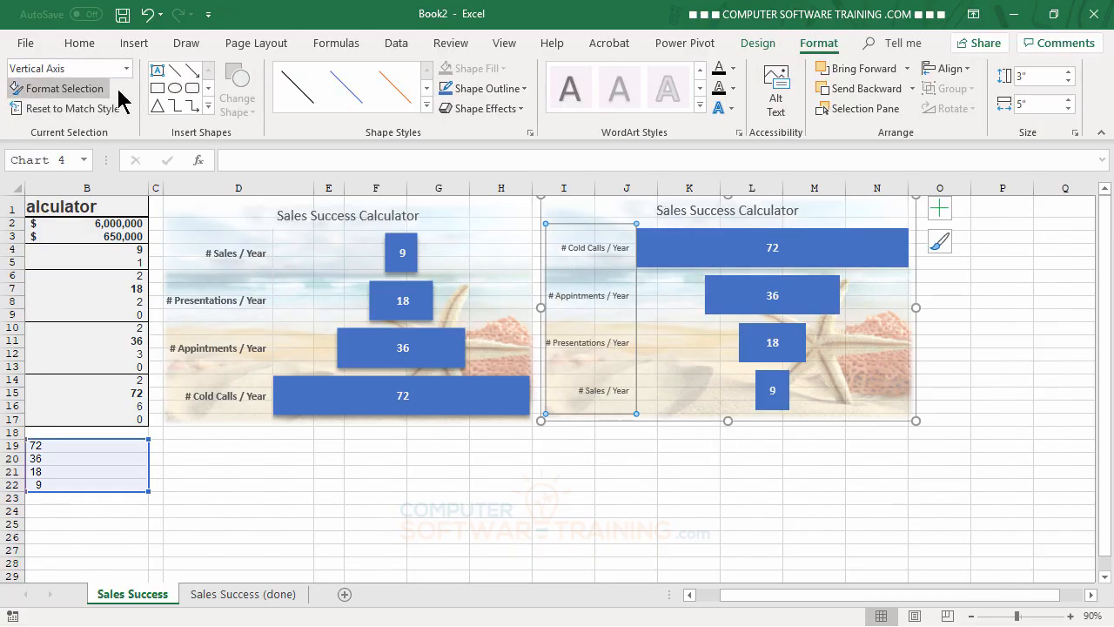
left_click(84, 47)
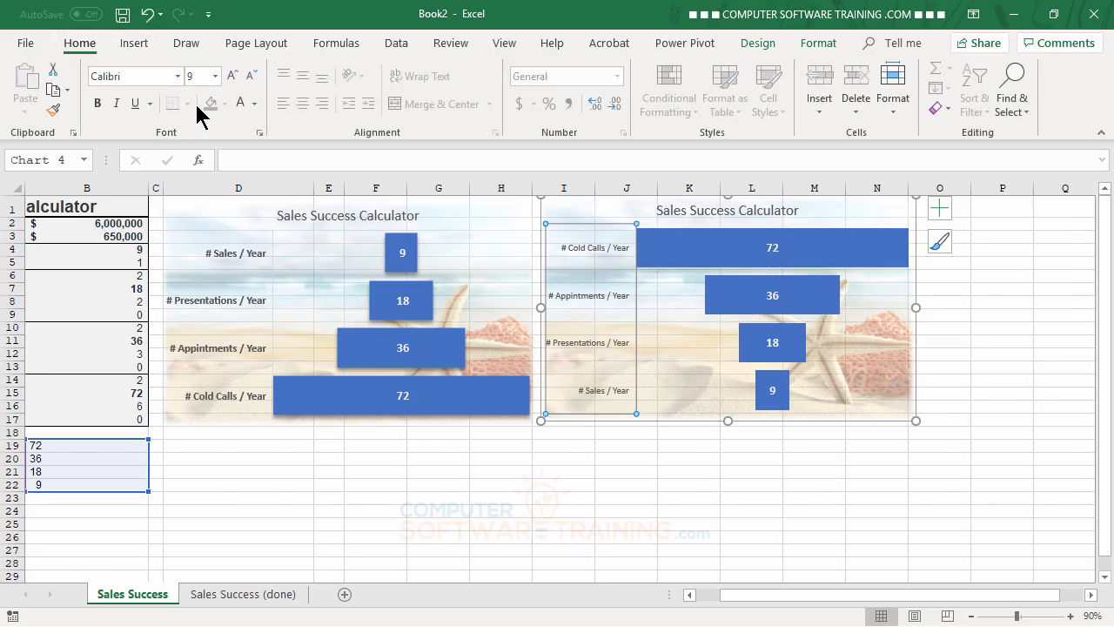
left_click(98, 103)
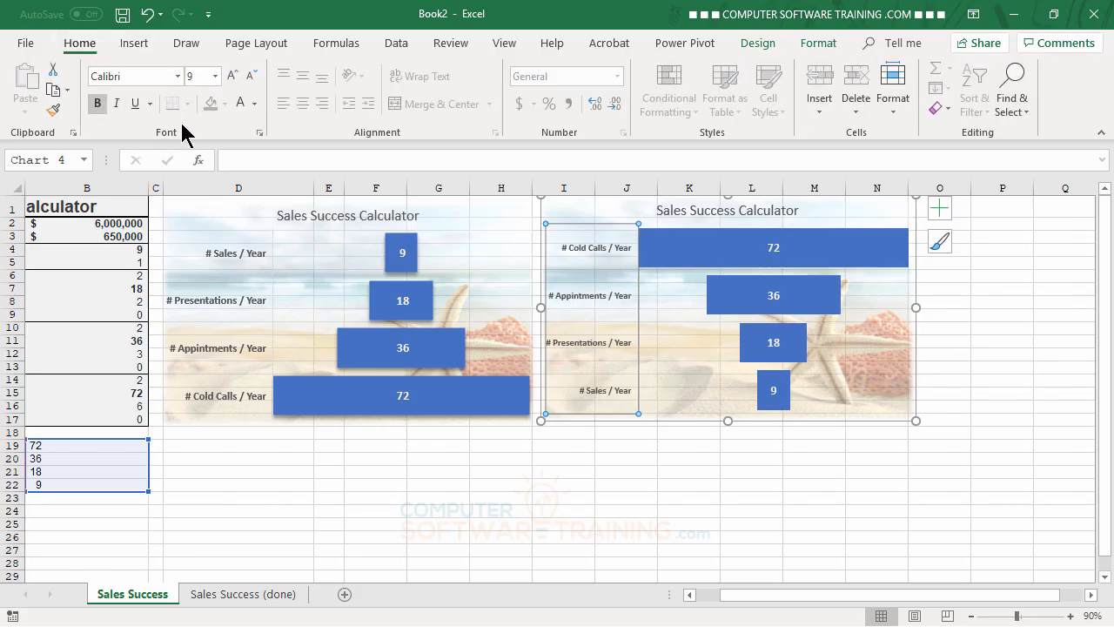
left_click(242, 84)
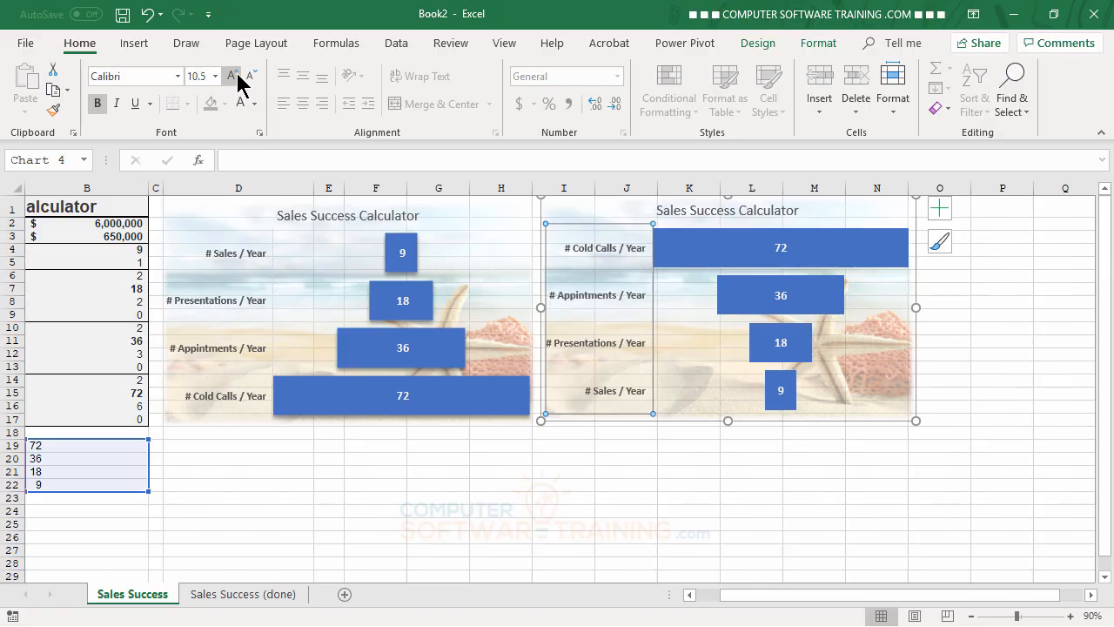
Step: Reduce the font size of the second funnel chart's category axis labels to 10
left_click(250, 77)
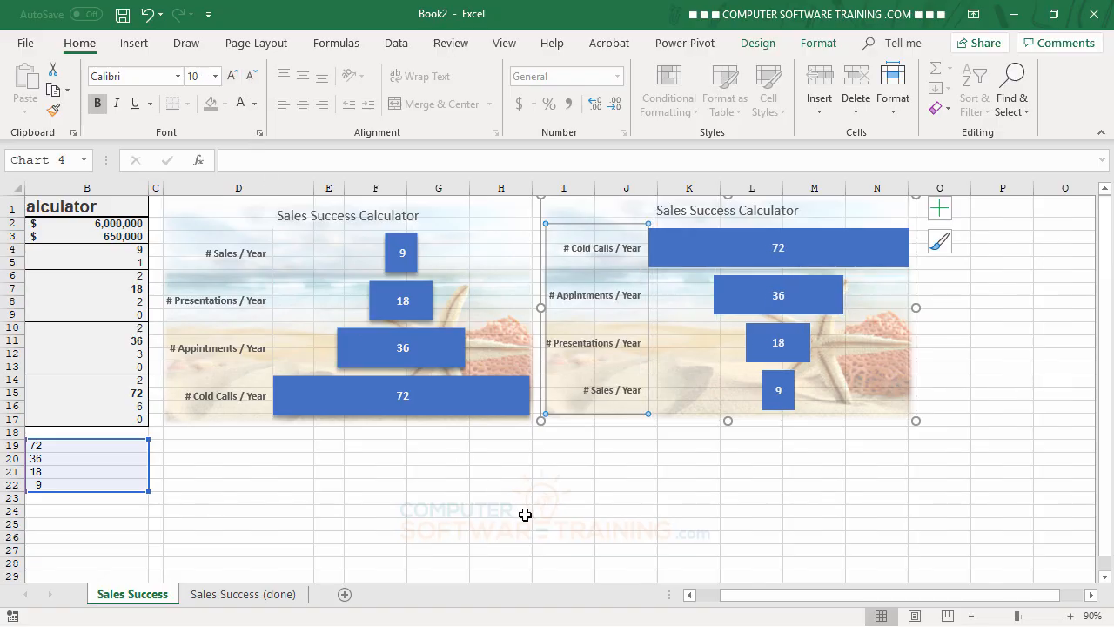
left_click(565, 536)
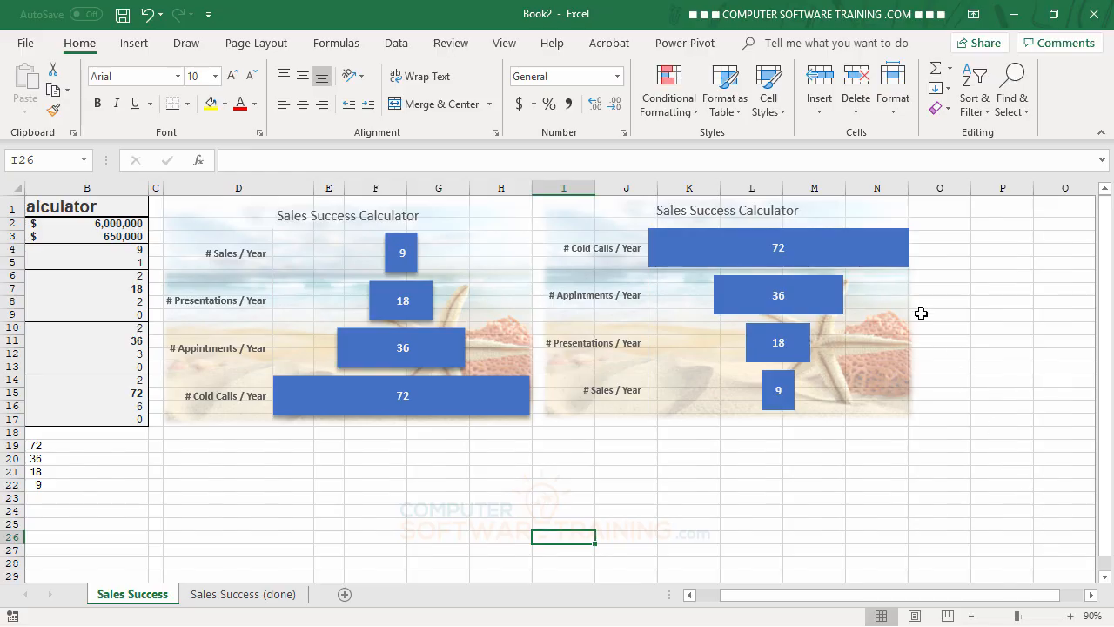
Step: Apply the second outer shadow preset to the bars of the second funnel chart
left_click(886, 251)
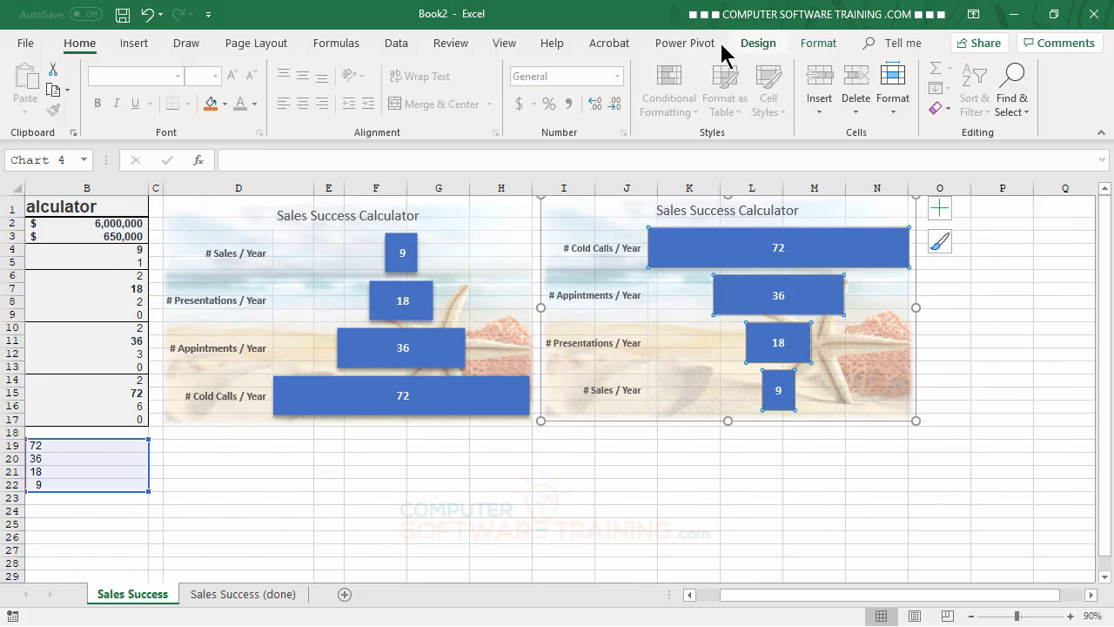
left_click(823, 45)
left_click(503, 107)
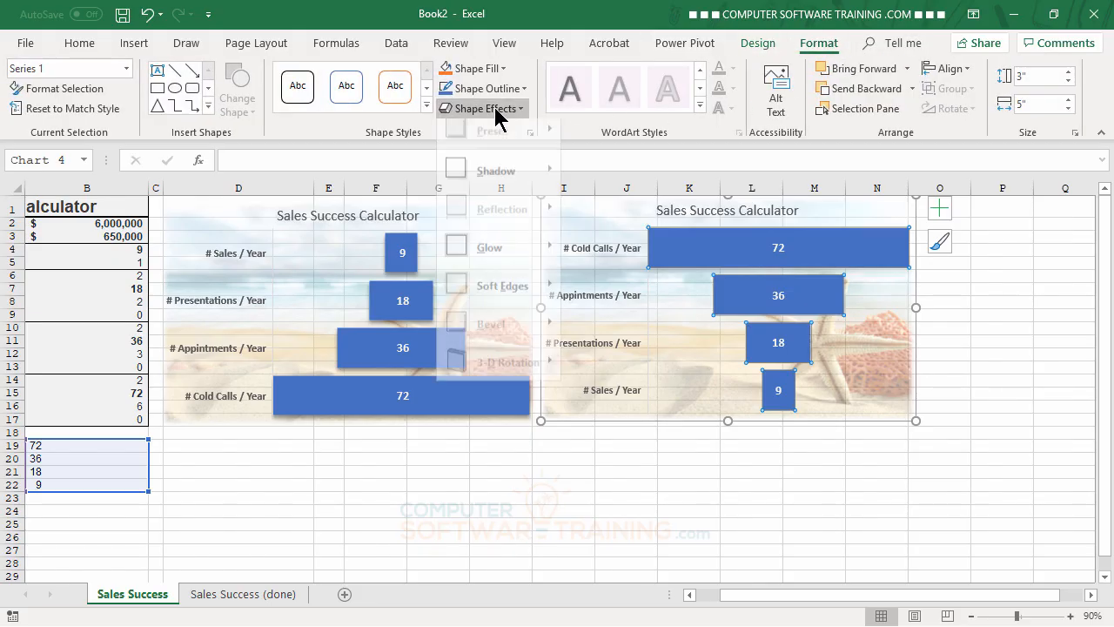
mouse_move(519, 189)
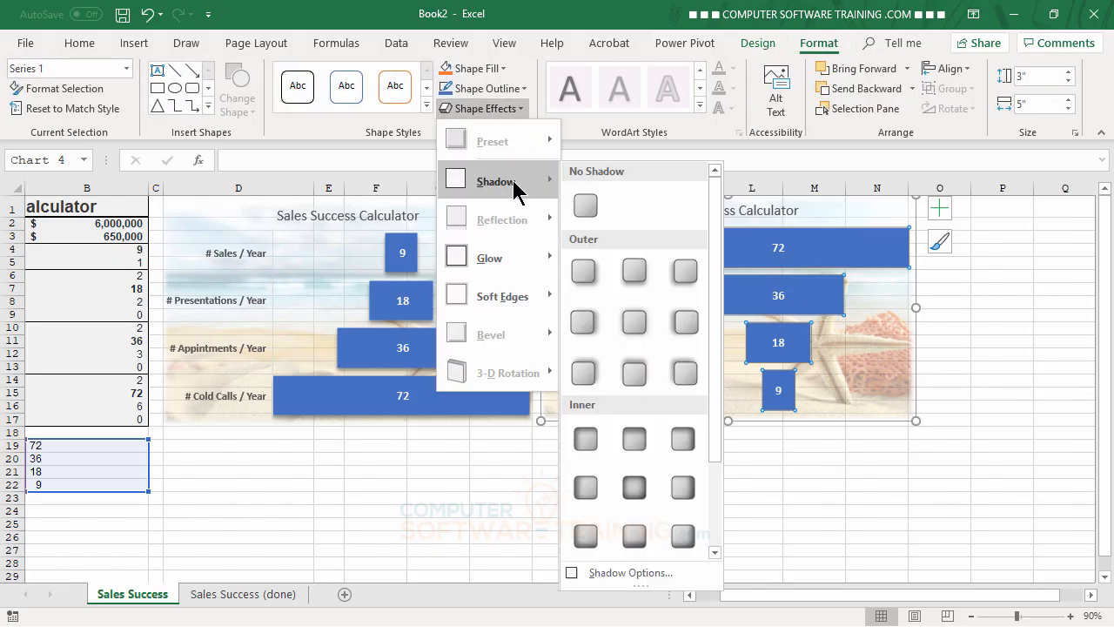
left_click(633, 270)
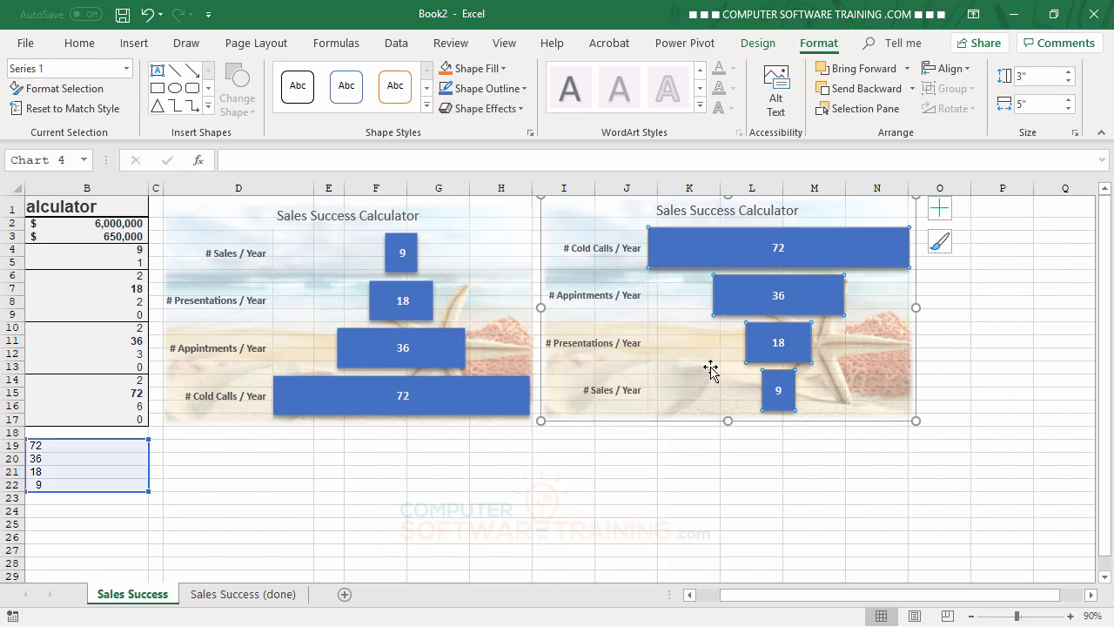
left_click(747, 445)
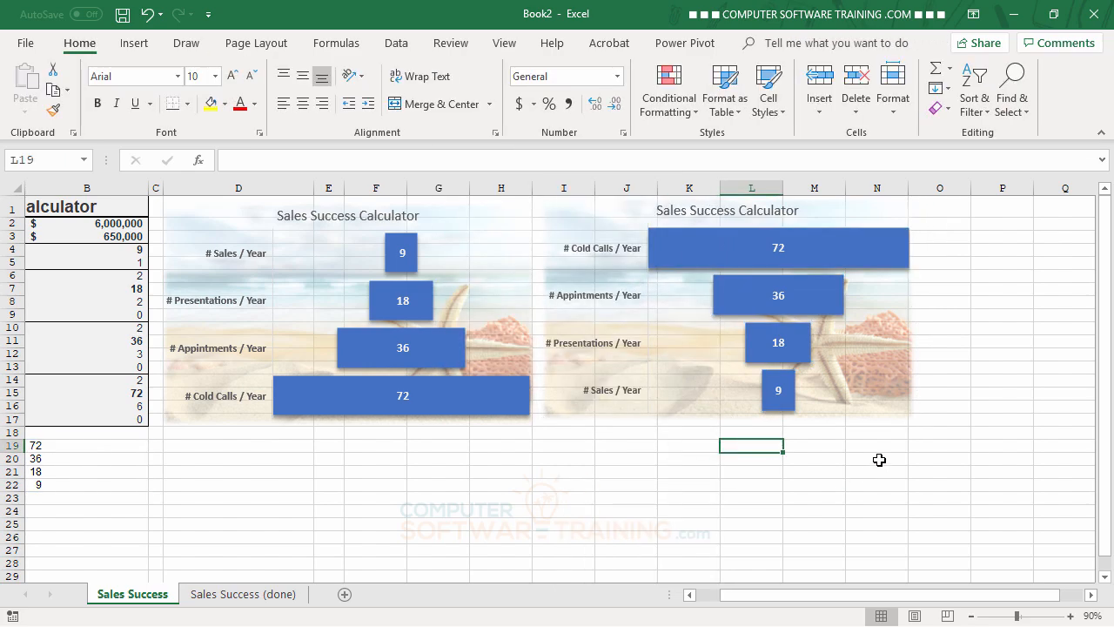
Step: Recolor the second funnel chart with the third Colorful palette, giving it orange bars
left_click_drag(835, 600, 801, 600)
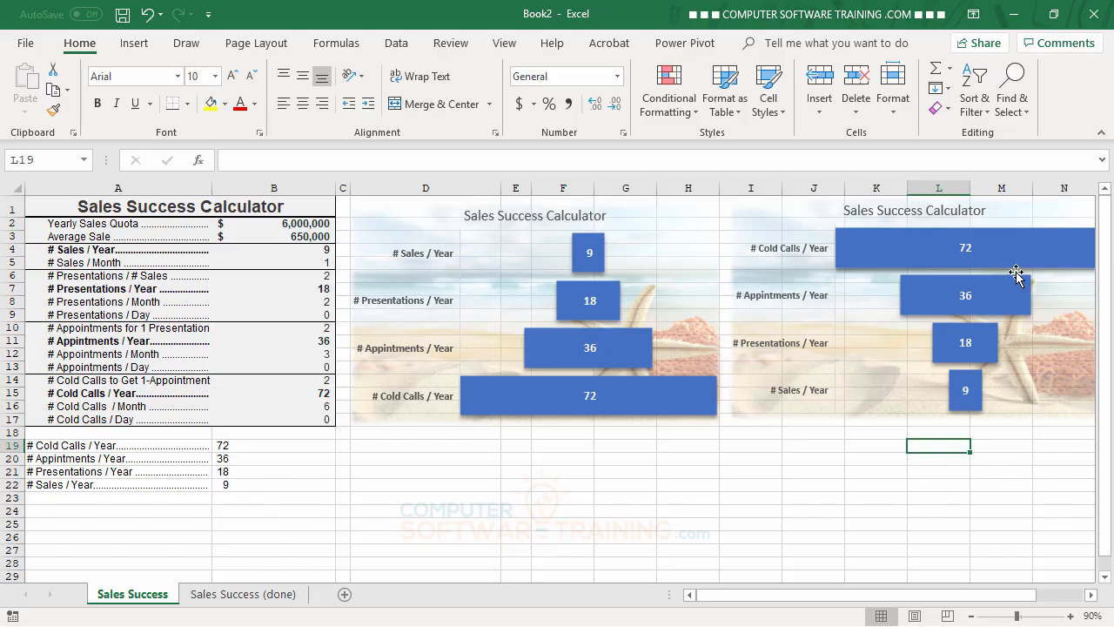
mouse_move(1030, 248)
left_click(1032, 224)
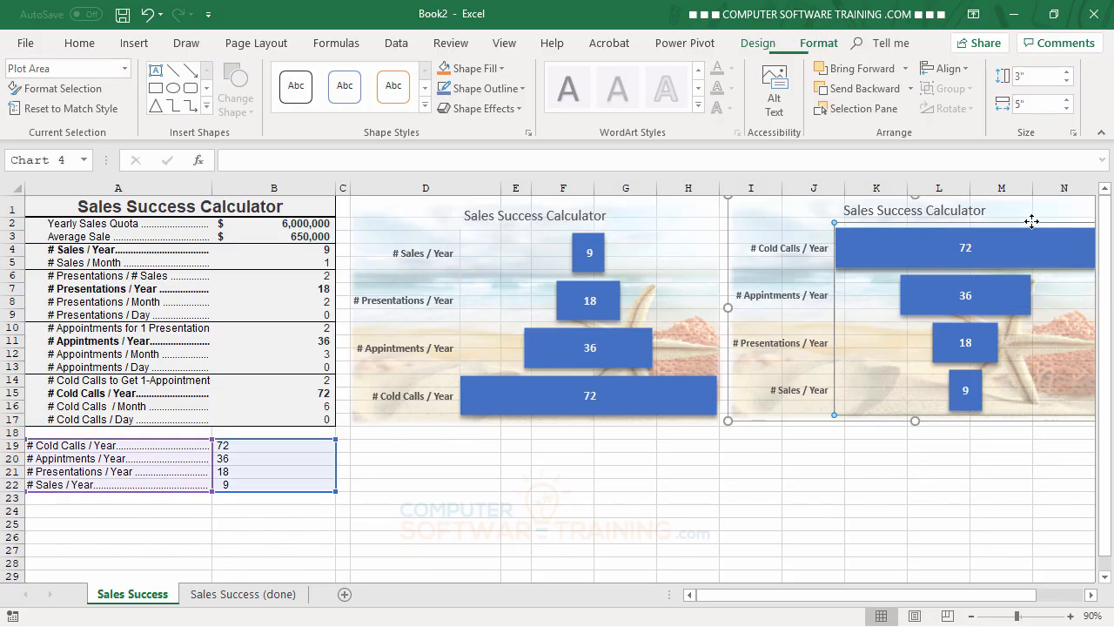
left_click(778, 212)
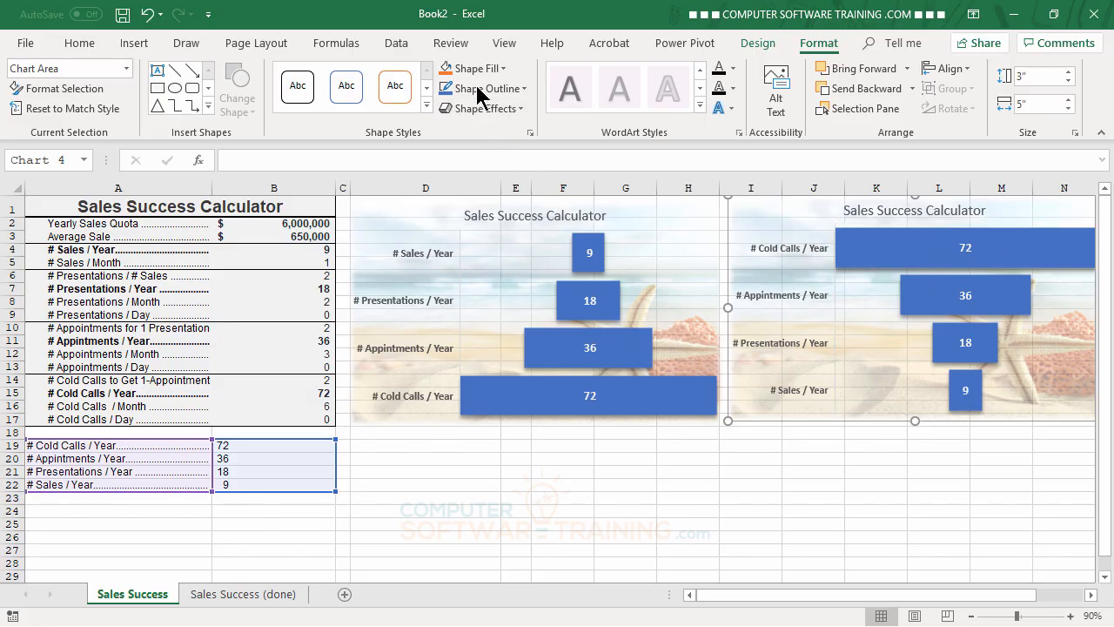
left_click(762, 48)
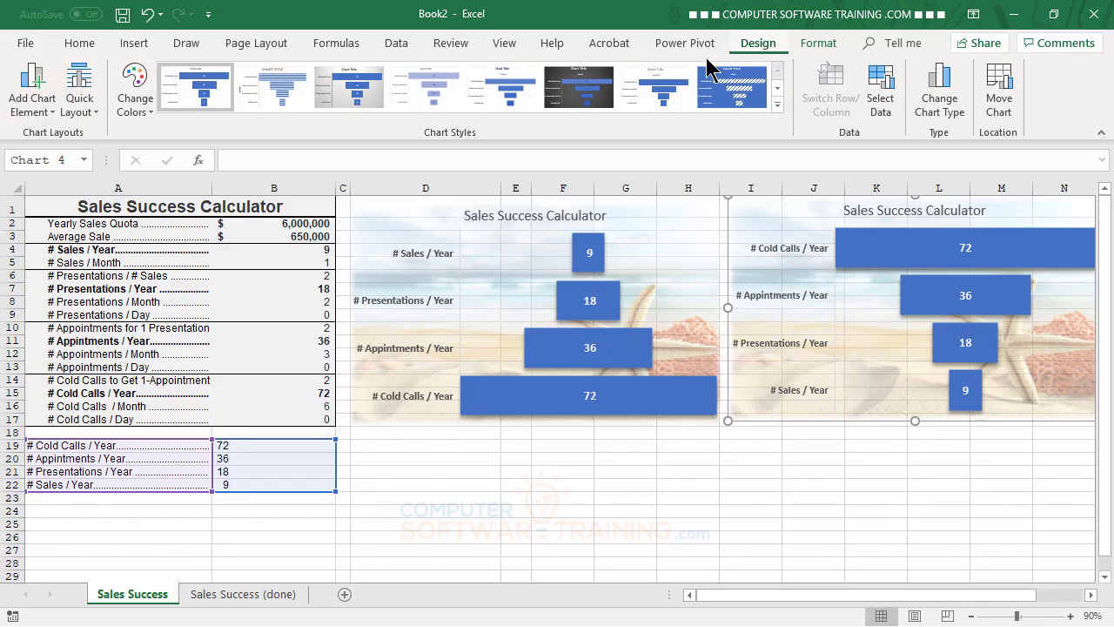
left_click(139, 97)
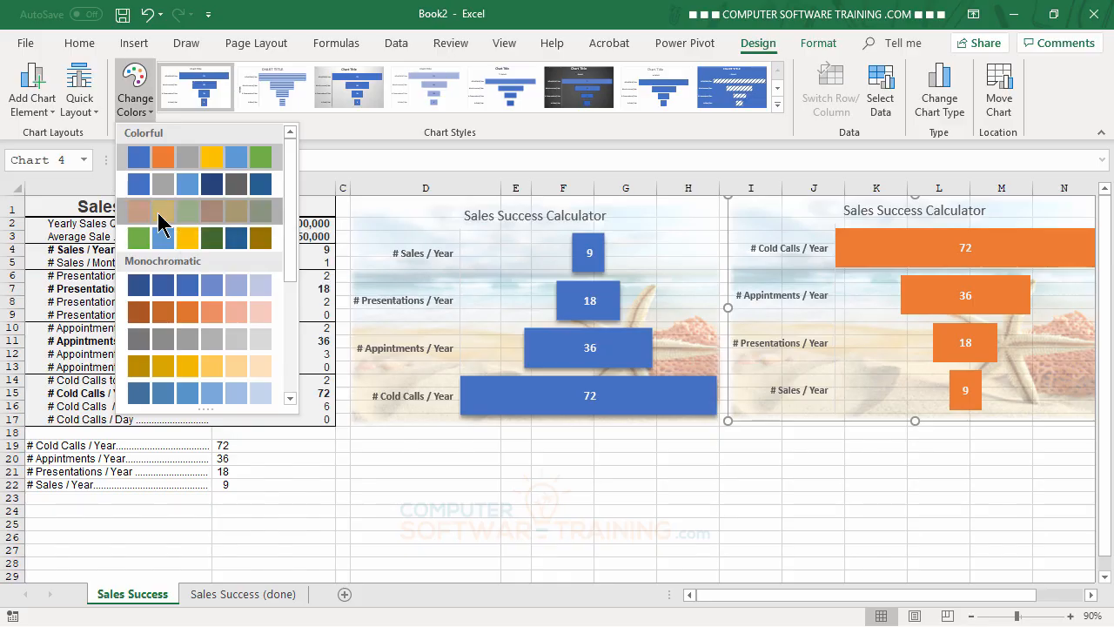
left_click(161, 223)
left_click(877, 487)
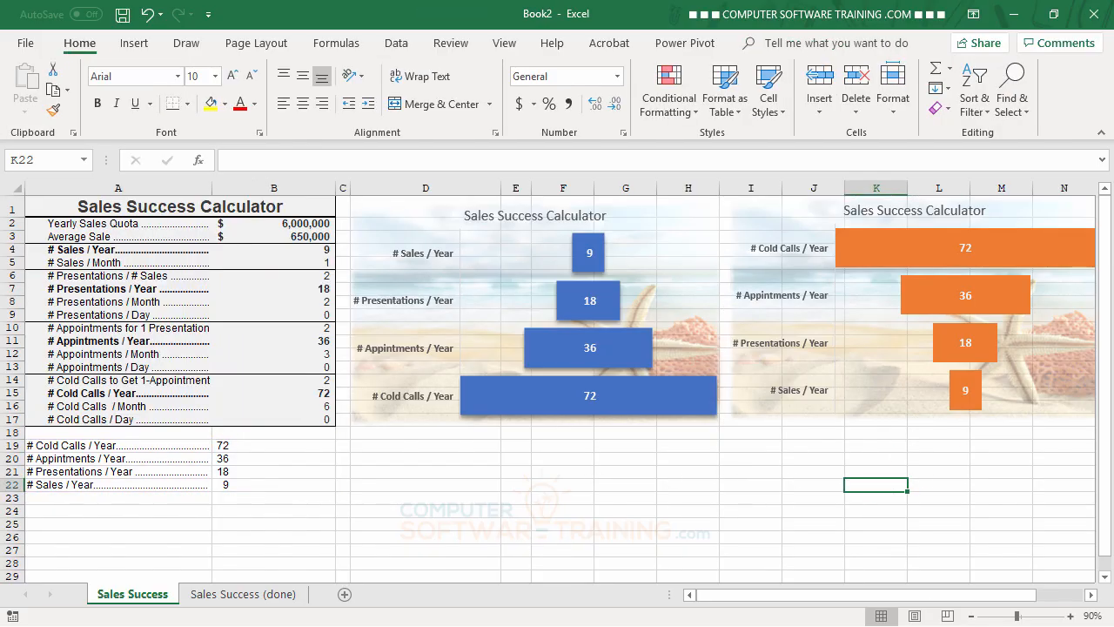